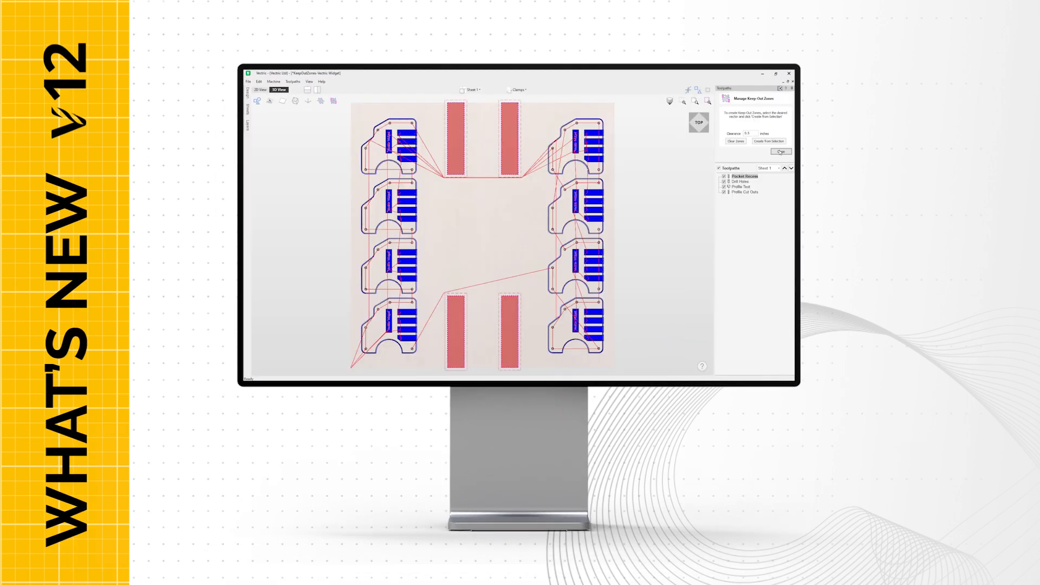
{"action": "left_click", "coordinate": [781, 152]}
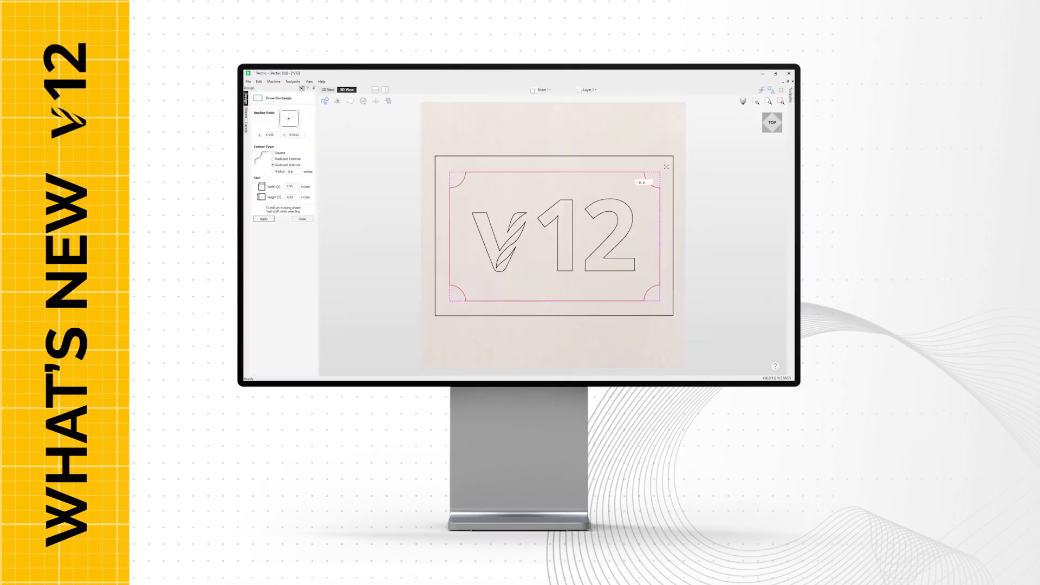
{"action": "left_click", "coordinate": [310, 220]}
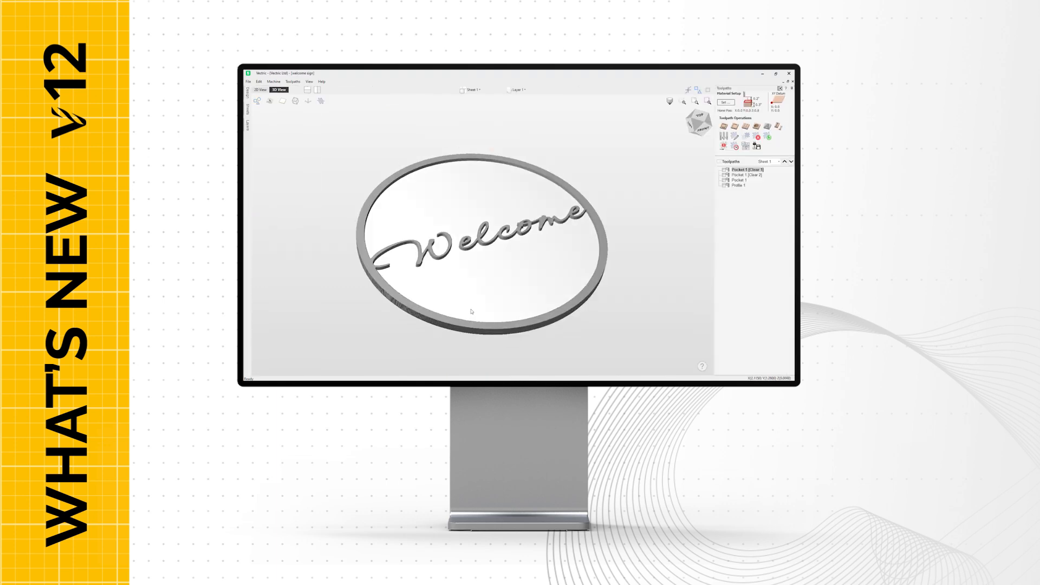
{"action": "left_click", "coordinate": [699, 116]}
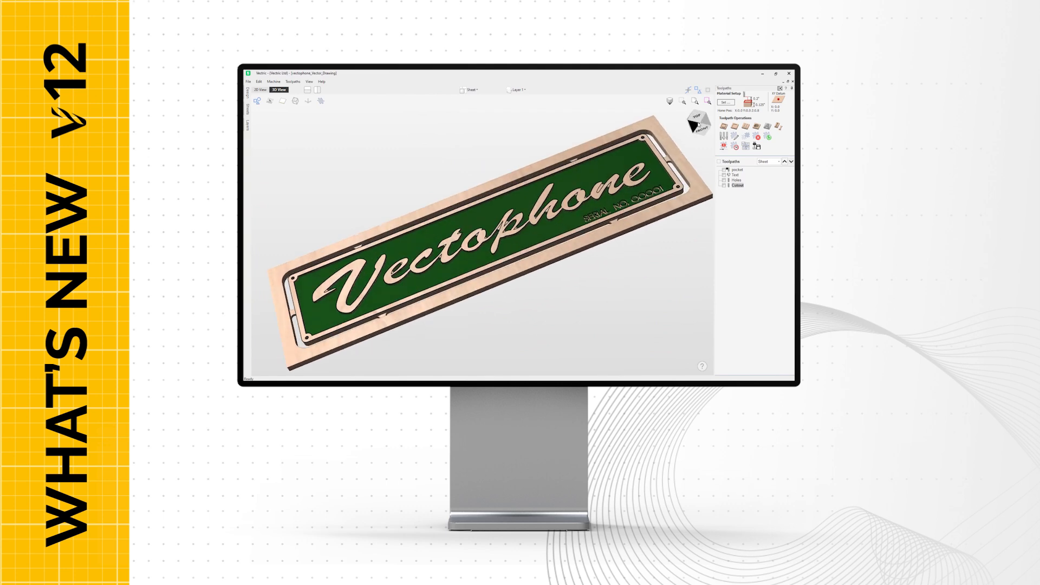
{"action": "left_click_drag", "start_coordinate": [702, 128], "coordinate": [706, 124]}
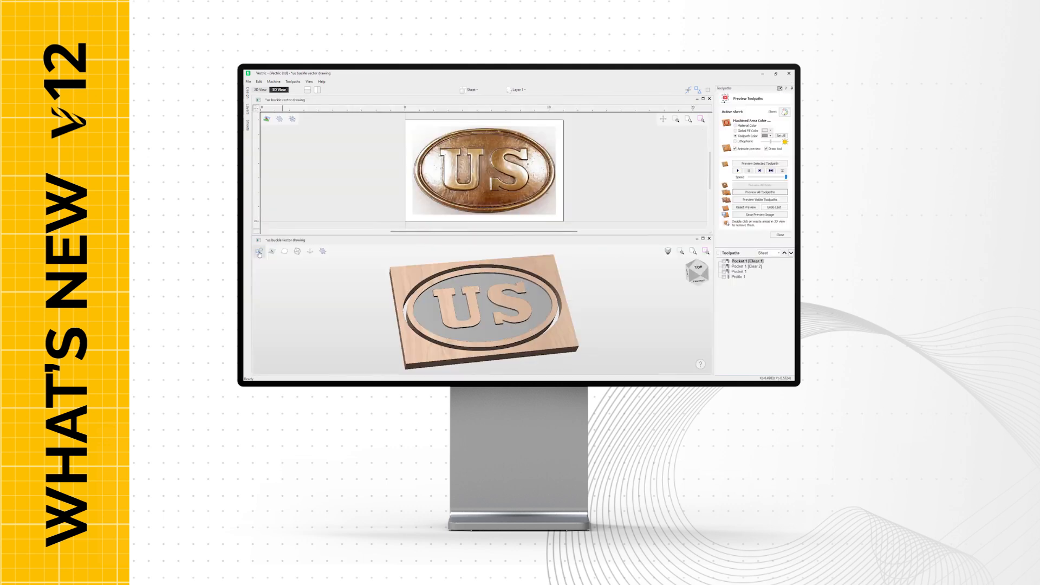
{"action": "left_click", "coordinate": [271, 252]}
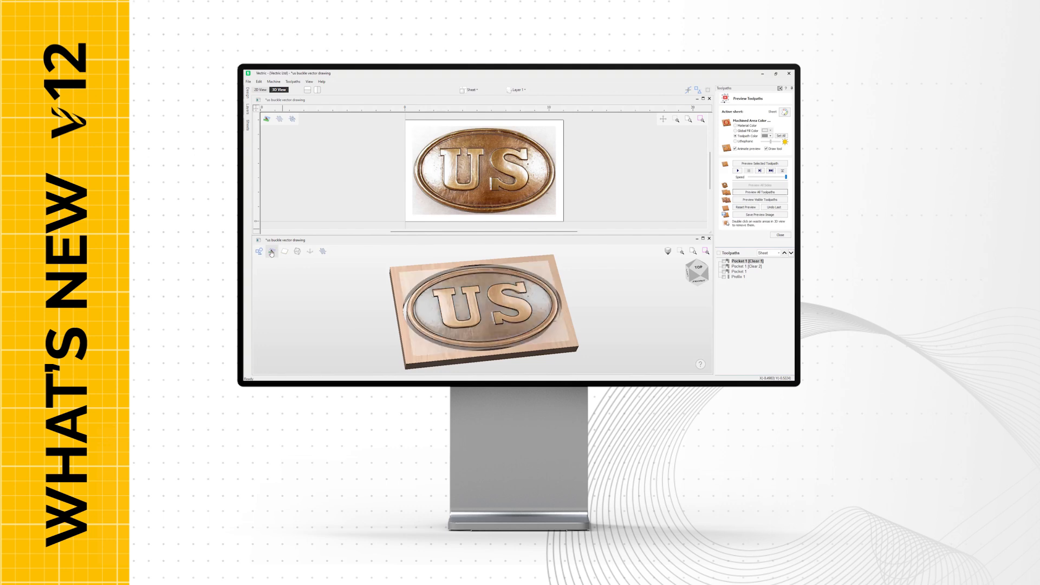
{"action": "left_click", "coordinate": [272, 253]}
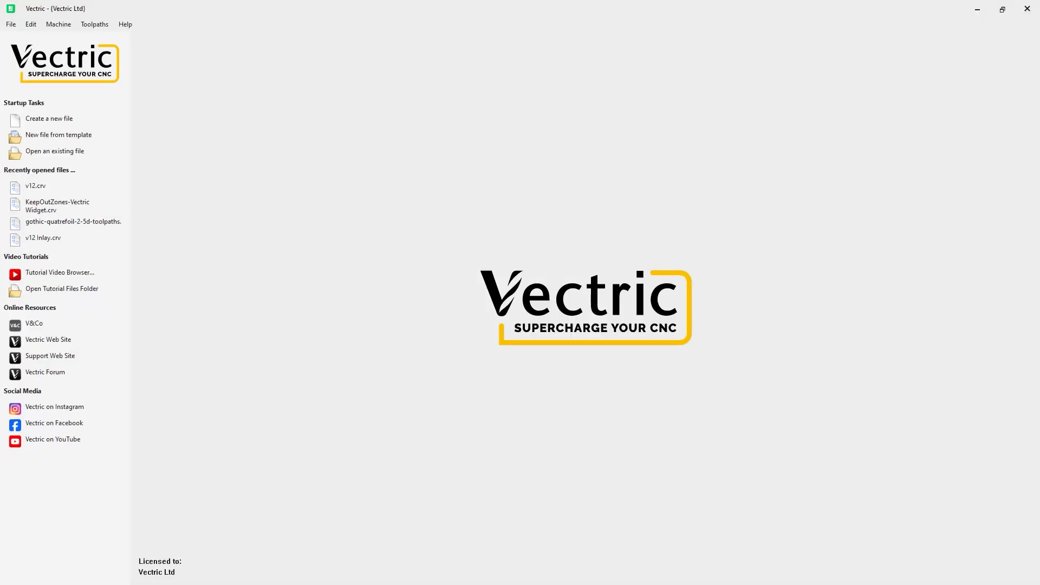
- Open the recent file v12.crv and show its 2D and 3D views side by side
{"action": "left_click", "coordinate": [35, 185]}
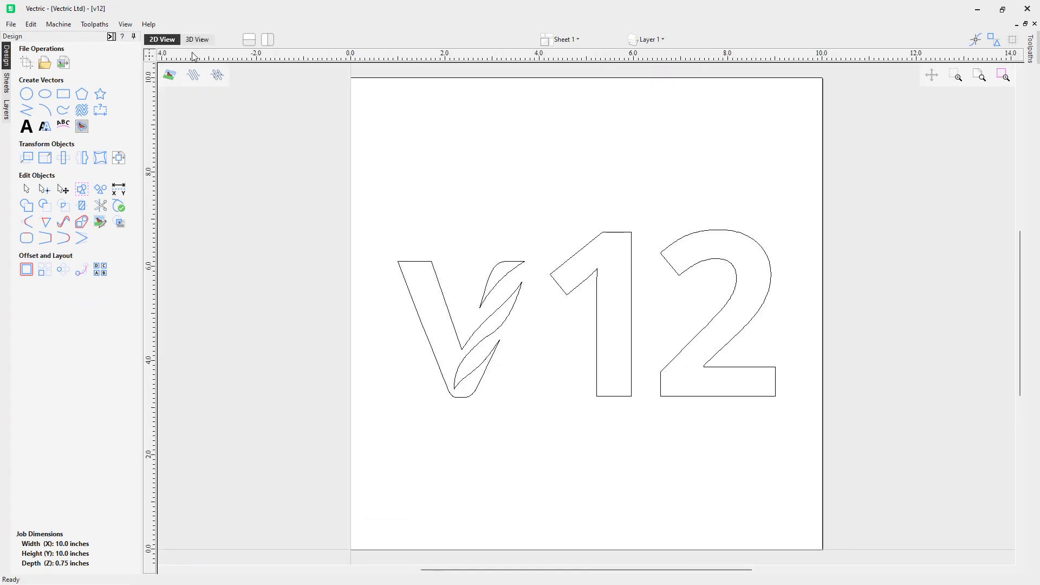
{"action": "left_click", "coordinate": [267, 39]}
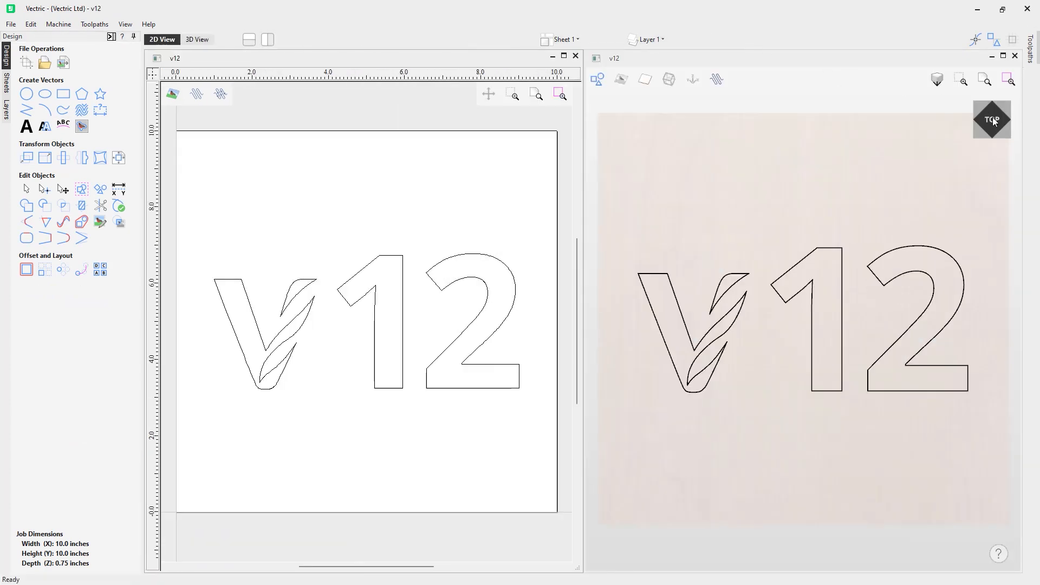
{"action": "left_click", "coordinate": [984, 133]}
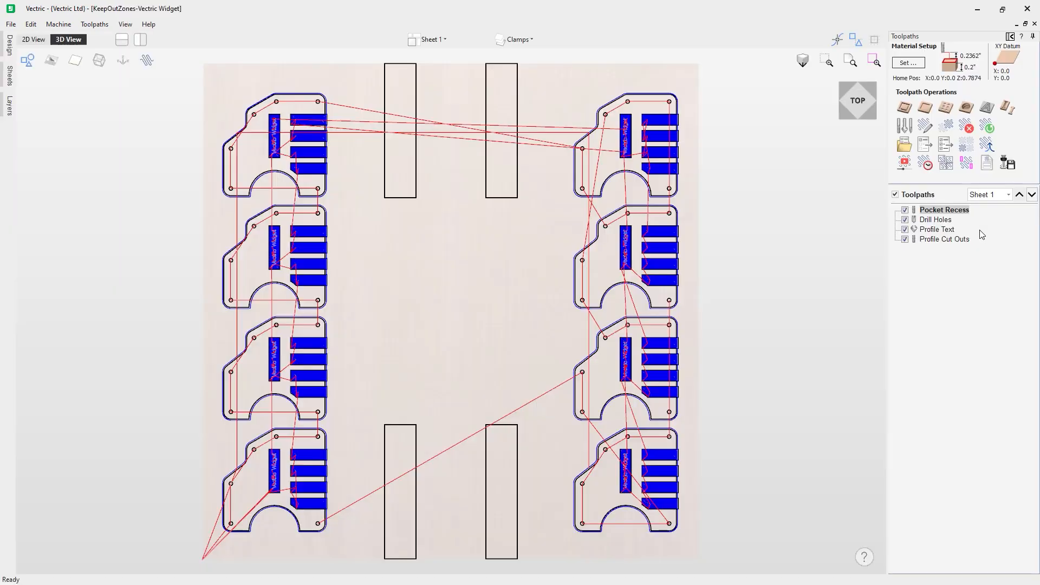
- Create keep-out zones with 0.5 inch clearance from the four rectangular clamp vectors between the widgets
{"action": "left_click", "coordinate": [967, 163]}
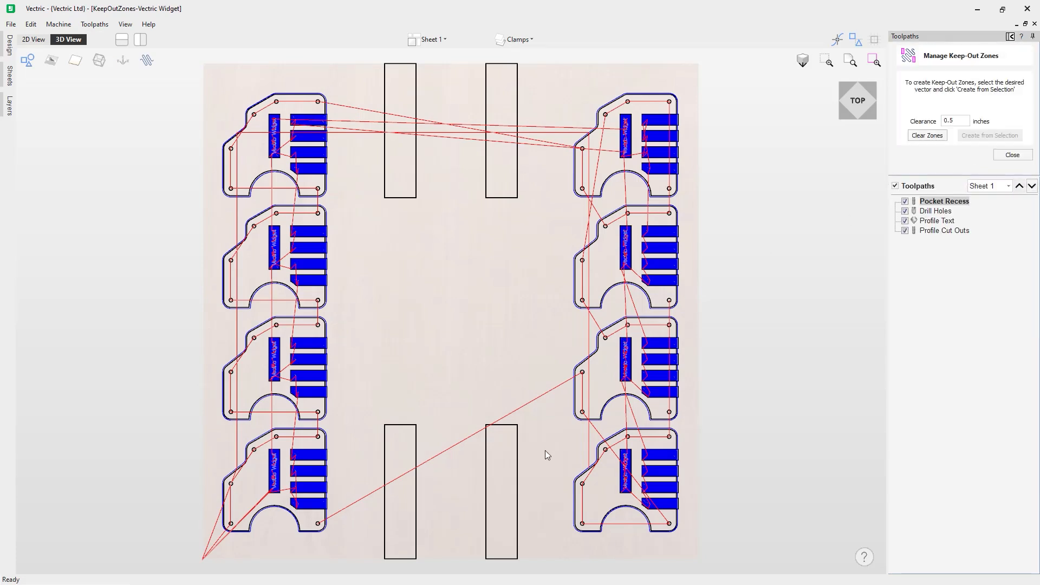
{"action": "left_click_drag", "start_coordinate": [530, 476], "coordinate": [446, 377]}
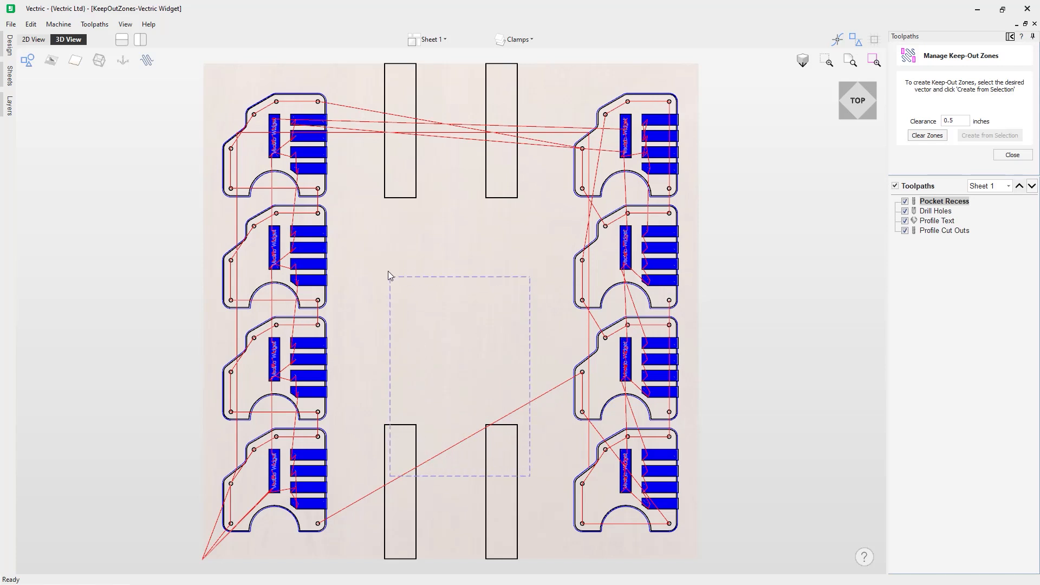
{"action": "left_click_drag", "start_coordinate": [352, 157], "coordinate": [352, 157]}
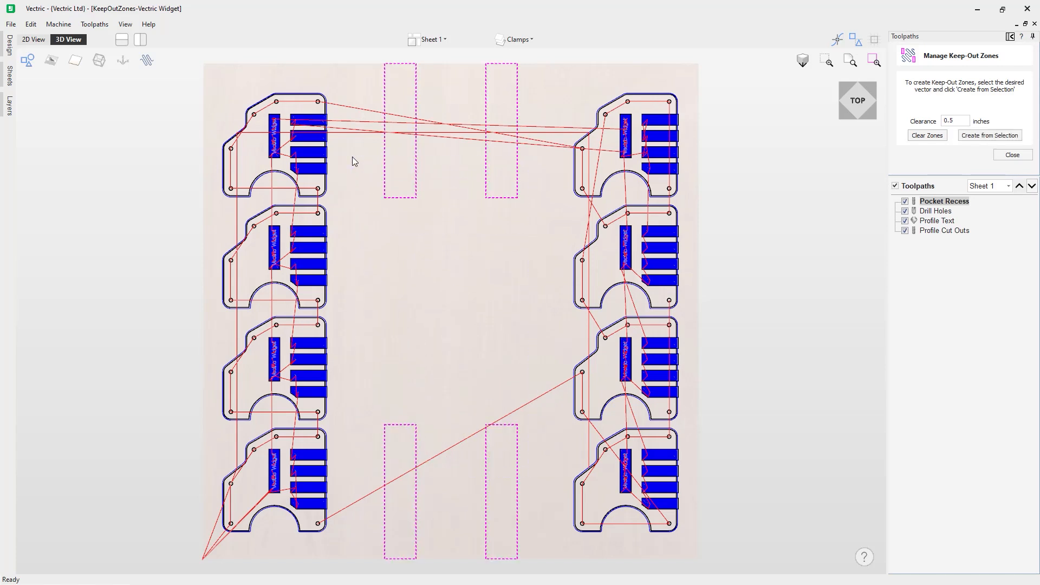
{"action": "left_click", "coordinate": [984, 139]}
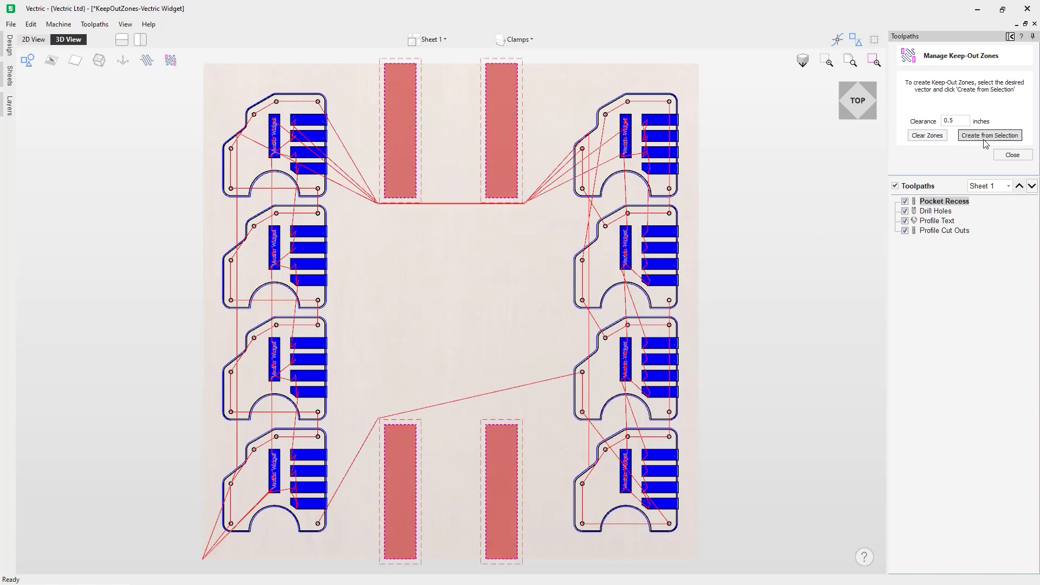
- Try a 0.25 inch clearance on the clamp keep-out zones, set it back to 0.5 inches and close the keep-out settings
{"action": "type", "text": "25"}
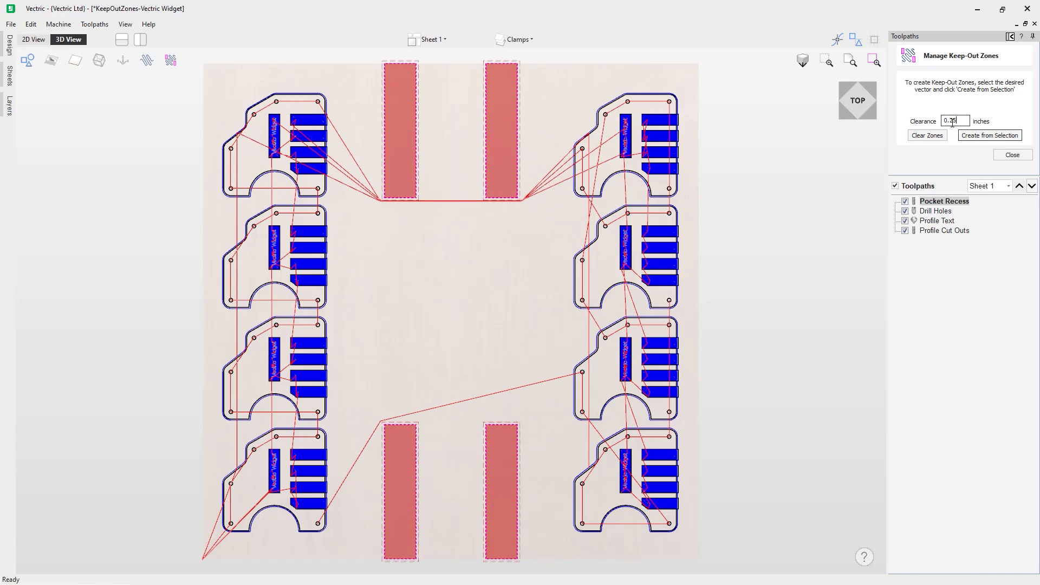
{"action": "type", "text": "5"}
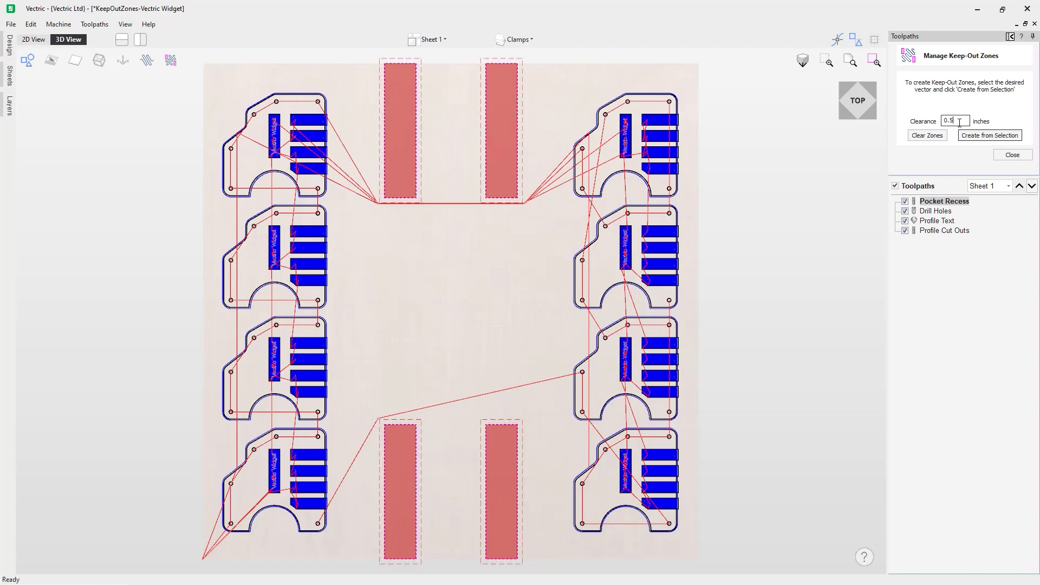
{"action": "left_click", "coordinate": [1011, 156]}
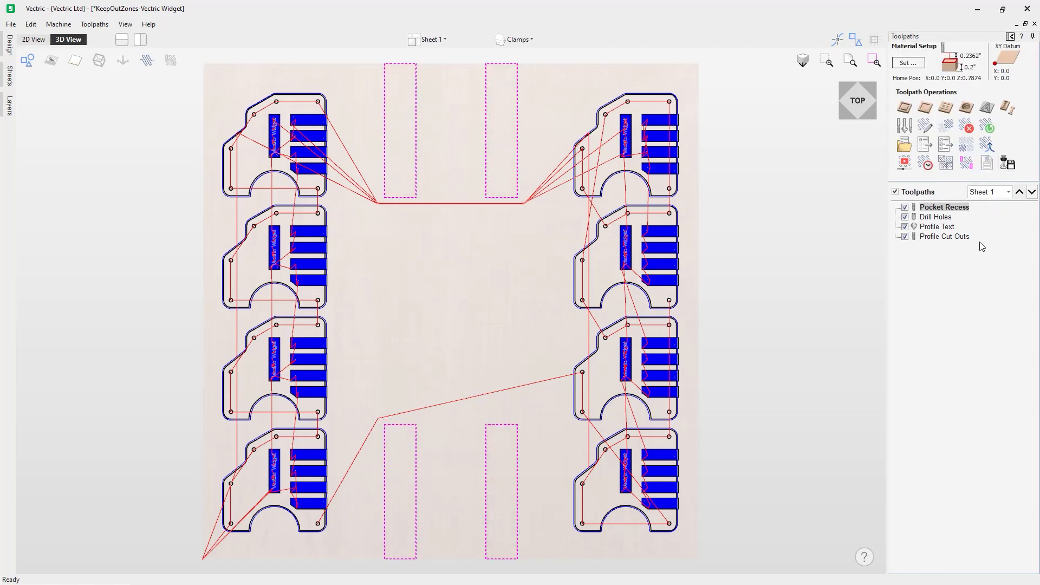
- Toggle the visibility of the keep-out zones in the 3D view, leaving them shown
{"action": "left_click", "coordinate": [171, 61]}
{"action": "left_click", "coordinate": [173, 62]}
{"action": "left_click", "coordinate": [173, 62]}
{"action": "left_click", "coordinate": [172, 62]}
{"action": "left_click", "coordinate": [172, 62]}
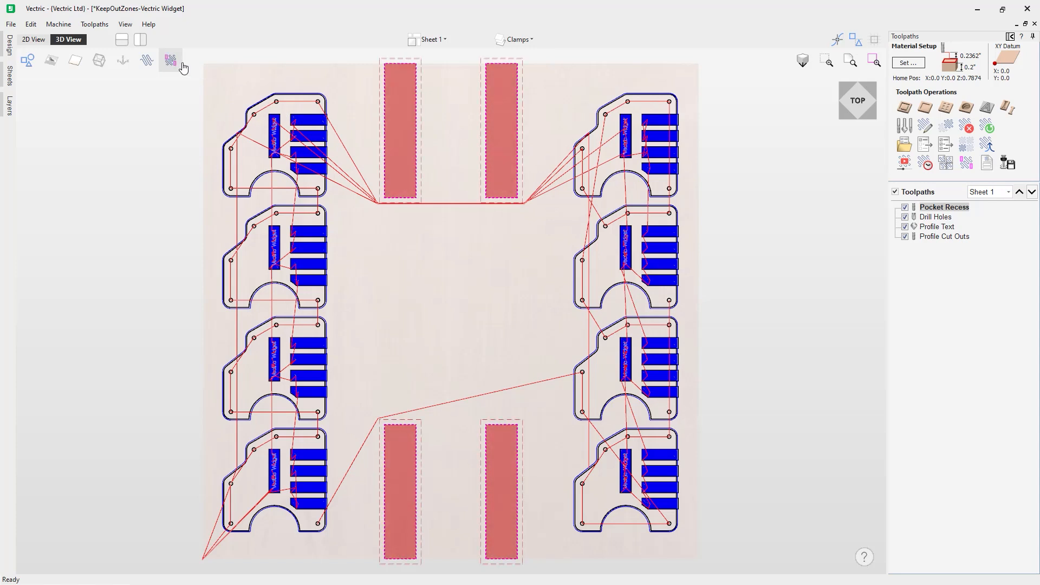
- Clear the existing keep-out zones and recreate them from the selected clamp vectors
{"action": "left_click", "coordinate": [966, 162]}
{"action": "left_click", "coordinate": [928, 135]}
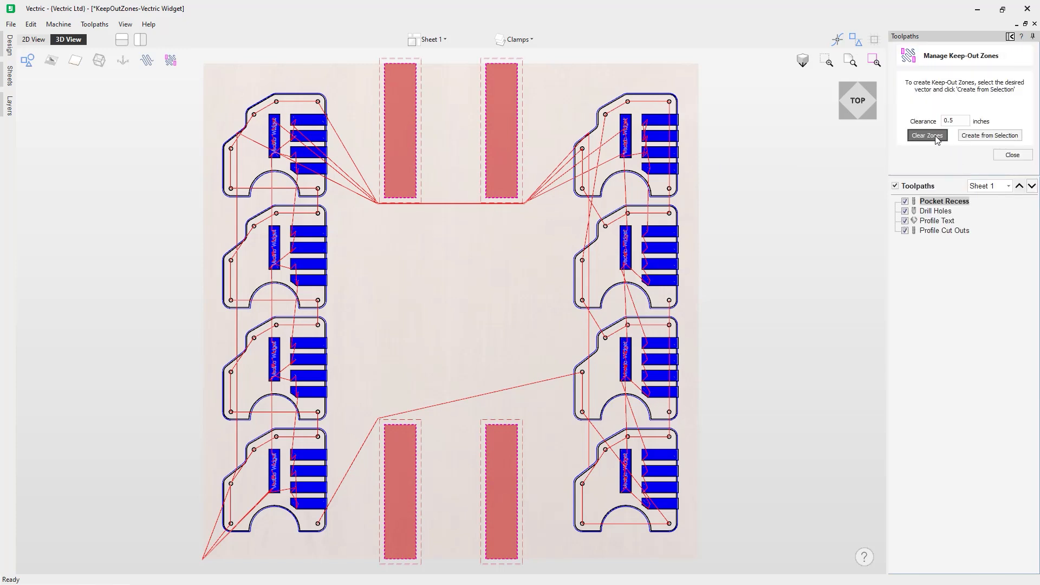
{"action": "left_click", "coordinate": [1001, 136]}
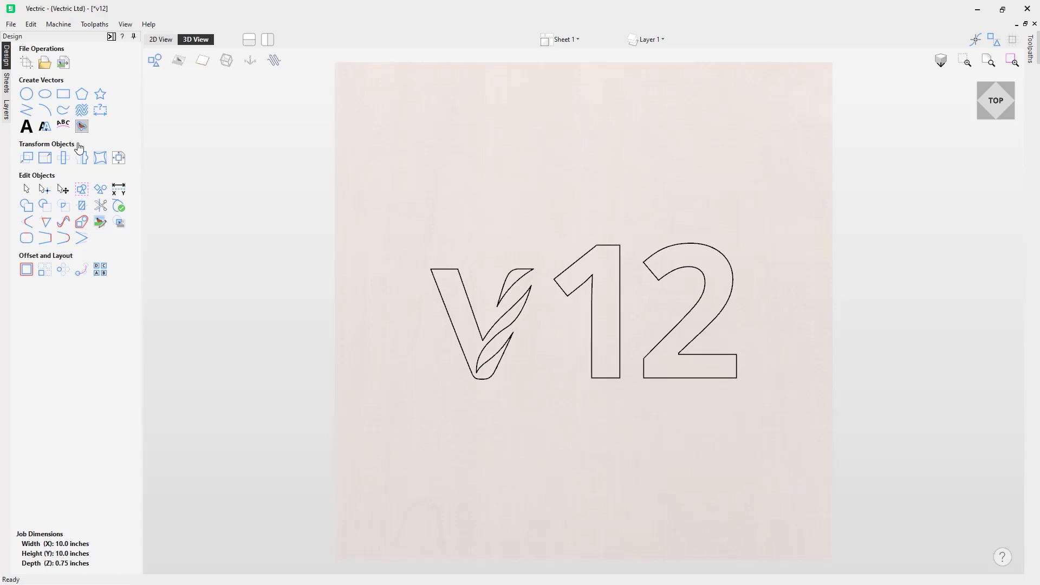
- Draw a square-cornered rectangle around the v12 lettering, 9 inches wide and 6 inches high
{"action": "left_click", "coordinate": [63, 94]}
{"action": "mouse_move", "coordinate": [361, 163]}
{"action": "left_mouse_down"}
{"action": "mouse_move", "coordinate": [519, 334]}
{"action": "mouse_move", "coordinate": [782, 456]}
{"action": "mouse_move", "coordinate": [806, 482]}
{"action": "mouse_move", "coordinate": [807, 454]}
{"action": "left_mouse_up"}
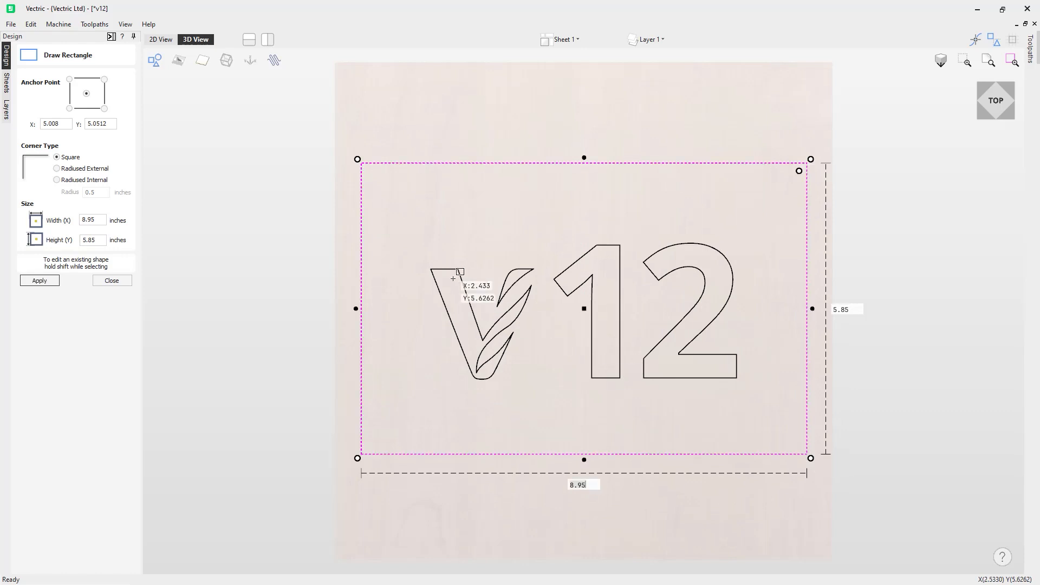
{"action": "type", "text": "9"}
{"action": "key", "text": "Tab"}
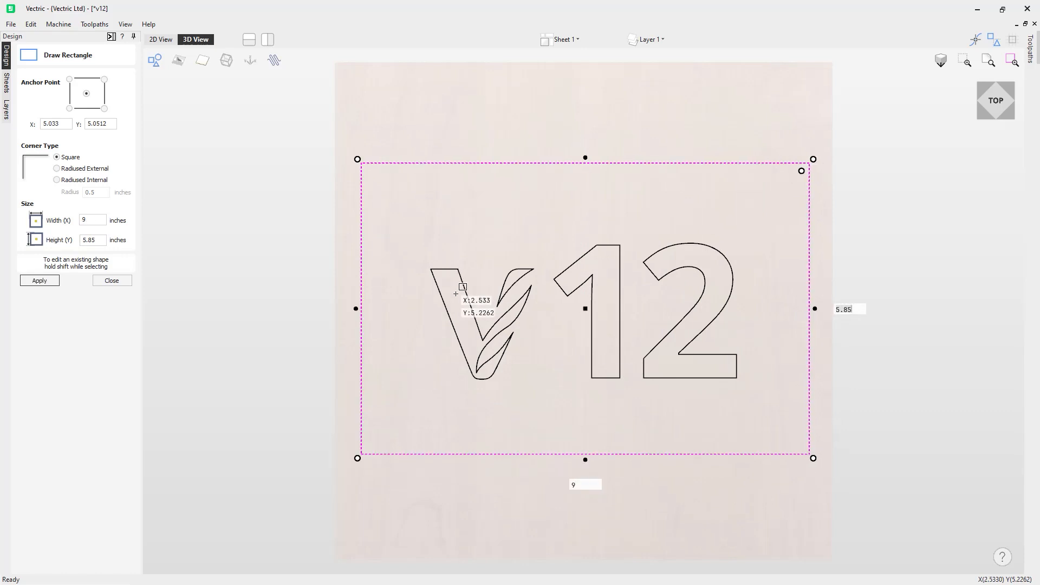
{"action": "type", "text": "6"}
{"action": "key", "text": "Return"}
- Draw an inner rectangle about 7.95 by 4.85 inches around the lettering with 0.6 inch radiused internal corners
{"action": "left_click_drag", "start_coordinate": [389, 192], "coordinate": [785, 433]}
{"action": "mouse_move", "coordinate": [778, 204]}
{"action": "left_mouse_down"}
{"action": "mouse_move", "coordinate": [737, 229]}
{"action": "mouse_move", "coordinate": [796, 184]}
{"action": "left_mouse_up"}
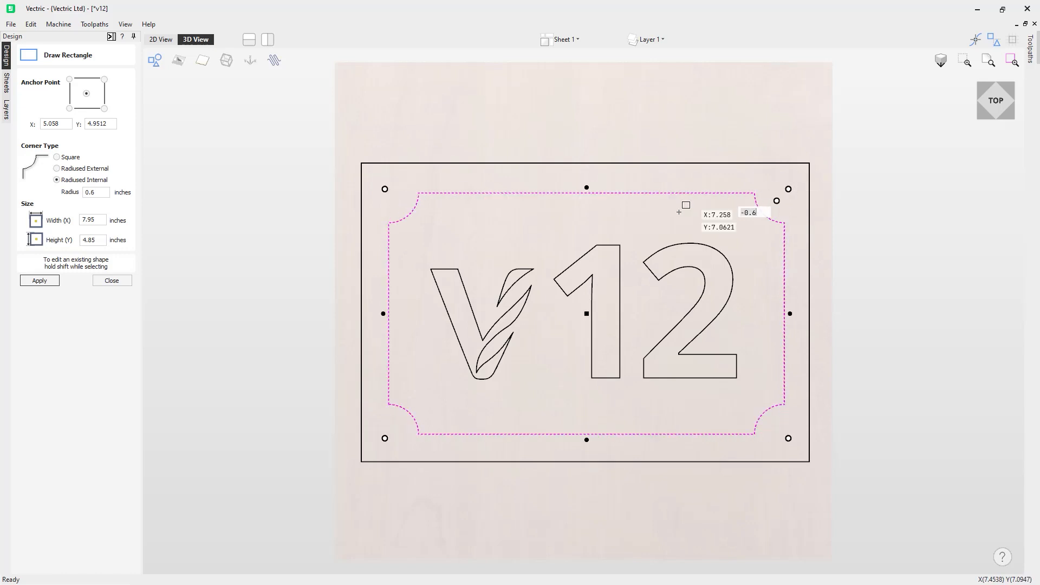
{"action": "left_click", "coordinate": [111, 280]}
- Draw a star above the letter v, inside the inner frame
{"action": "left_click", "coordinate": [97, 97]}
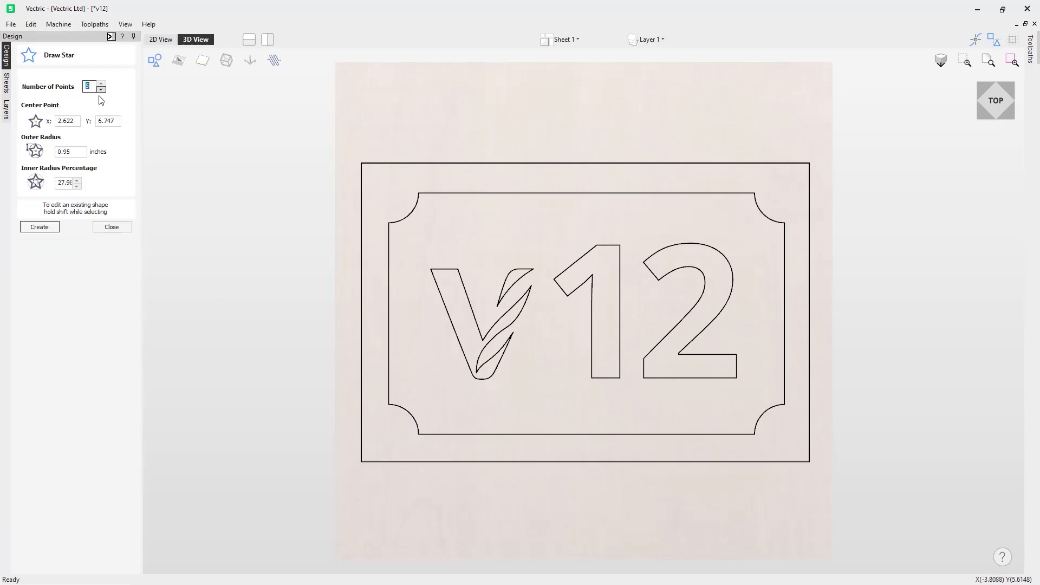
{"action": "mouse_move", "coordinate": [477, 230]}
{"action": "left_mouse_down"}
{"action": "mouse_move", "coordinate": [506, 255]}
{"action": "mouse_move", "coordinate": [474, 244]}
{"action": "mouse_move", "coordinate": [528, 215]}
{"action": "left_mouse_up"}
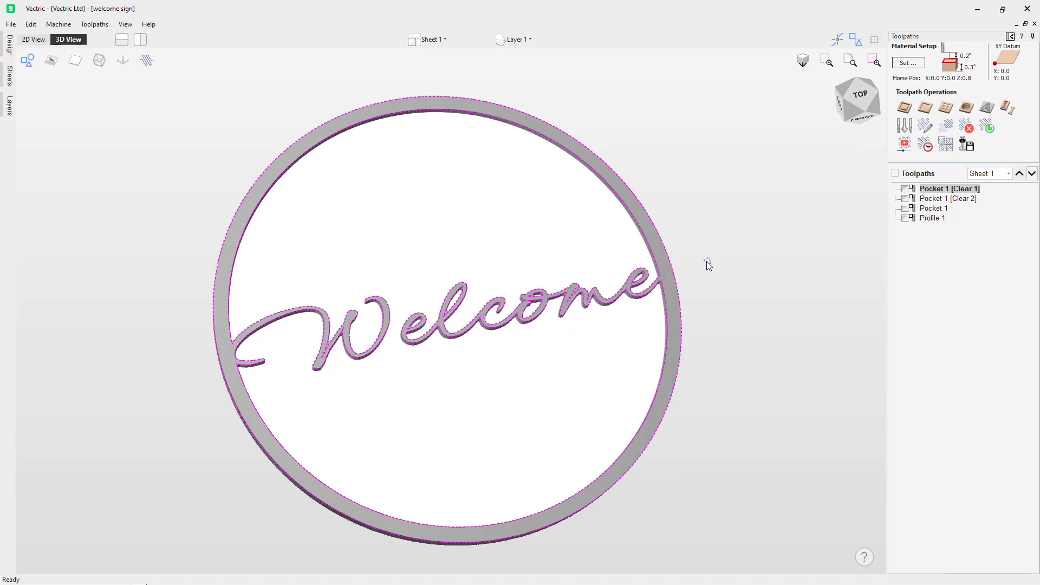
- Toggle the vector display off and on over the Welcome sign in the 3D view and inspect it from different angles
{"action": "left_click_drag", "start_coordinate": [726, 265], "coordinate": [689, 256]}
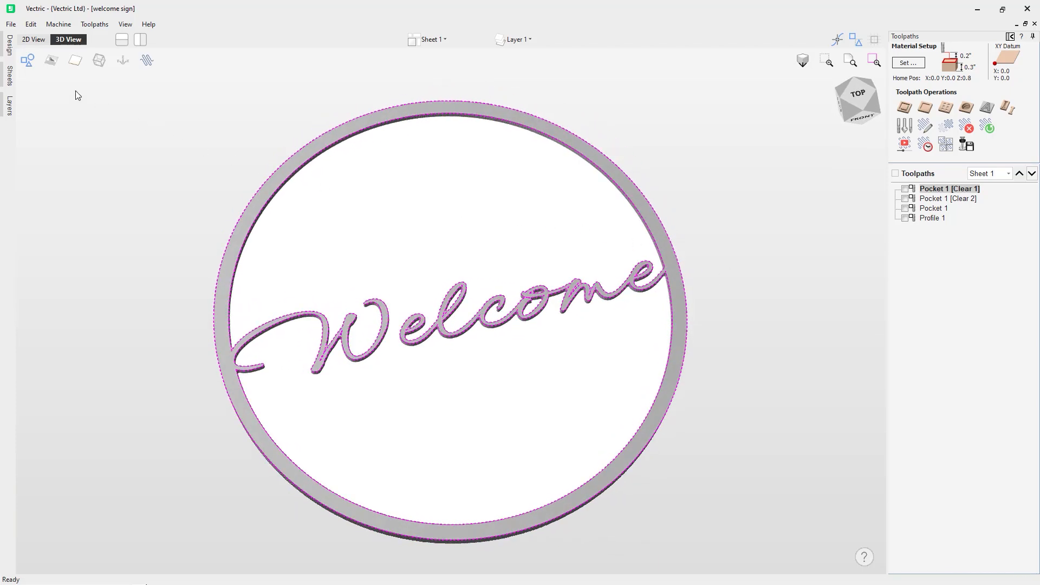
{"action": "left_click", "coordinate": [28, 64]}
{"action": "left_click", "coordinate": [29, 64]}
{"action": "left_click", "coordinate": [29, 63]}
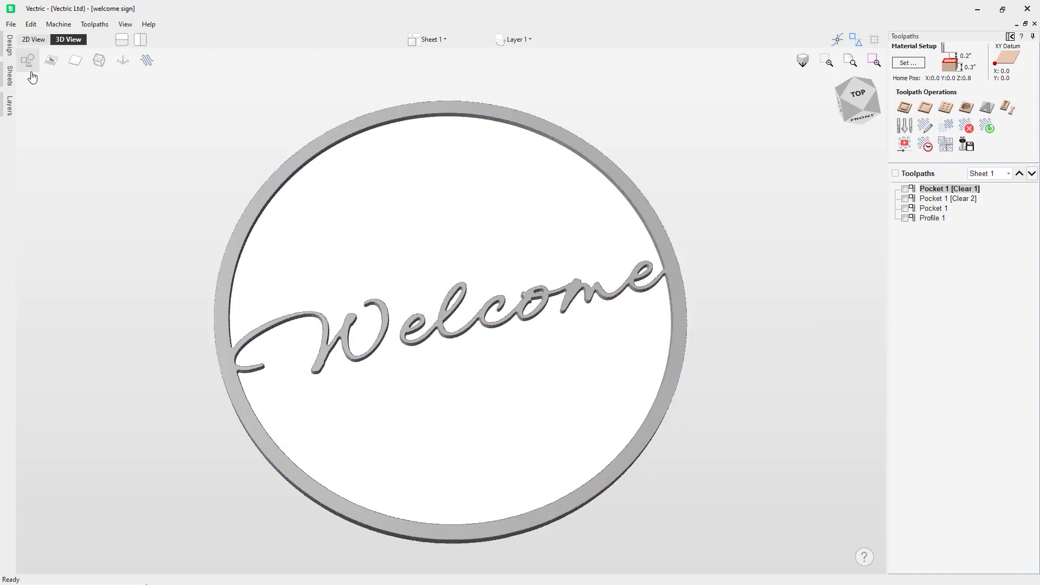
{"action": "left_click_drag", "start_coordinate": [226, 487], "coordinate": [343, 365]}
{"action": "left_click", "coordinate": [28, 63]}
{"action": "left_click_drag", "start_coordinate": [697, 177], "coordinate": [720, 302]}
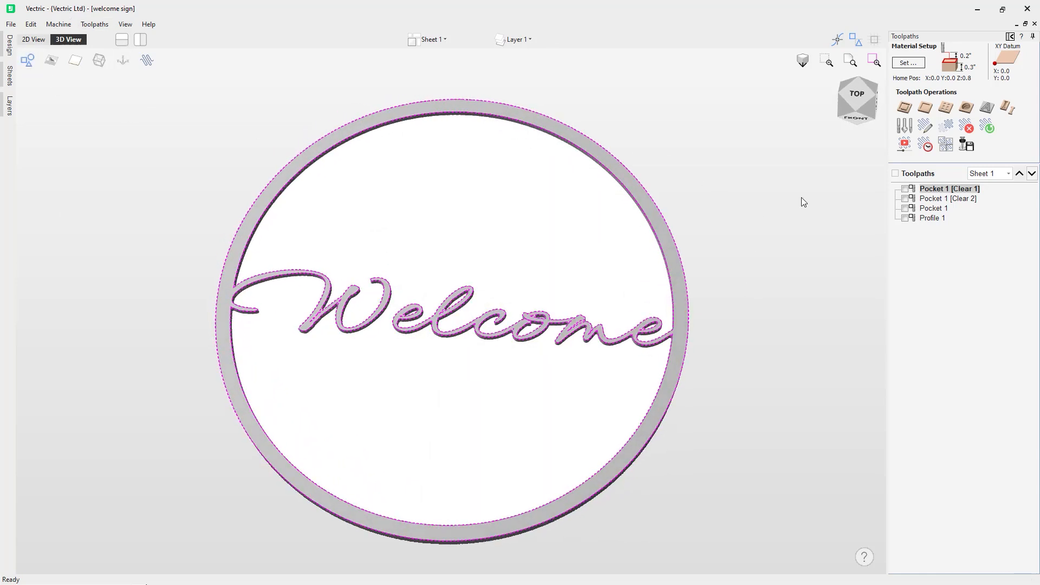
{"action": "left_click", "coordinate": [856, 98]}
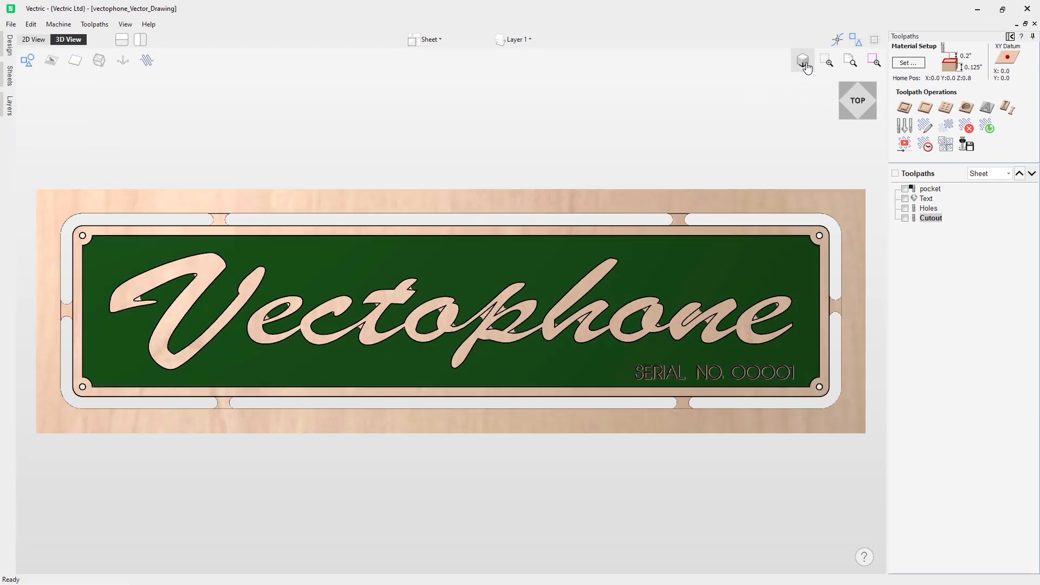
- Switch the Vectophone sign's 3D view back and forth between perspective and orthographic projection
{"action": "left_click", "coordinate": [805, 64]}
{"action": "left_click", "coordinate": [805, 64]}
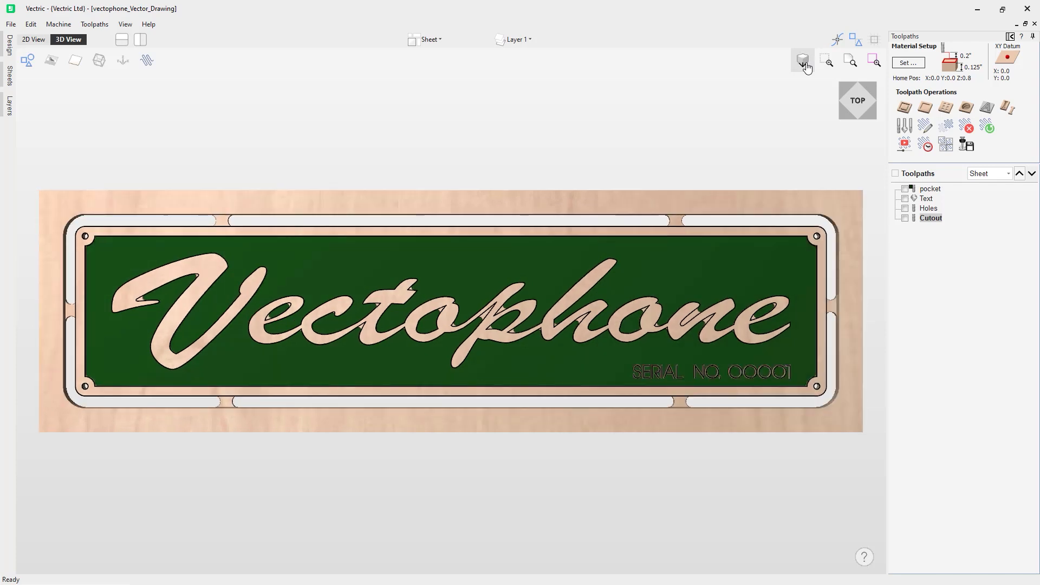
{"action": "left_click", "coordinate": [804, 64]}
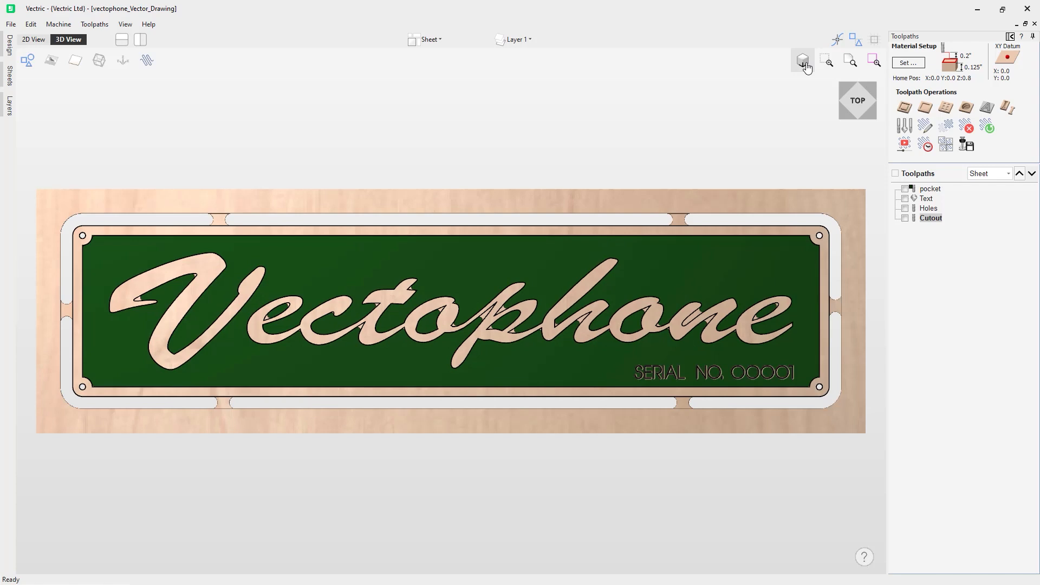
{"action": "left_click", "coordinate": [805, 64]}
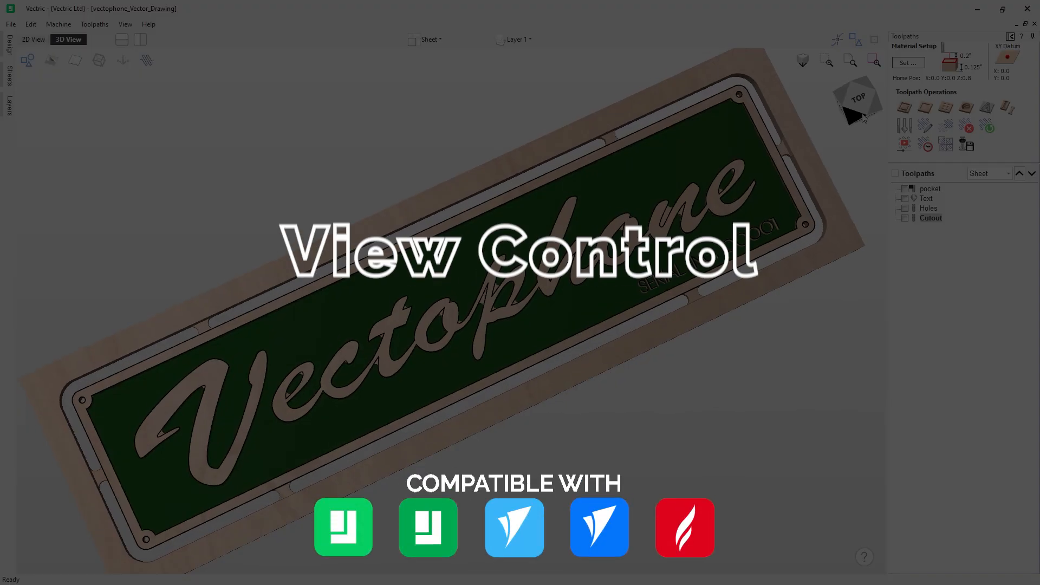
- Inspect the Vectophone sign from several angles with the view cube, including the top and front views
{"action": "left_click_drag", "start_coordinate": [882, 124], "coordinate": [872, 106]}
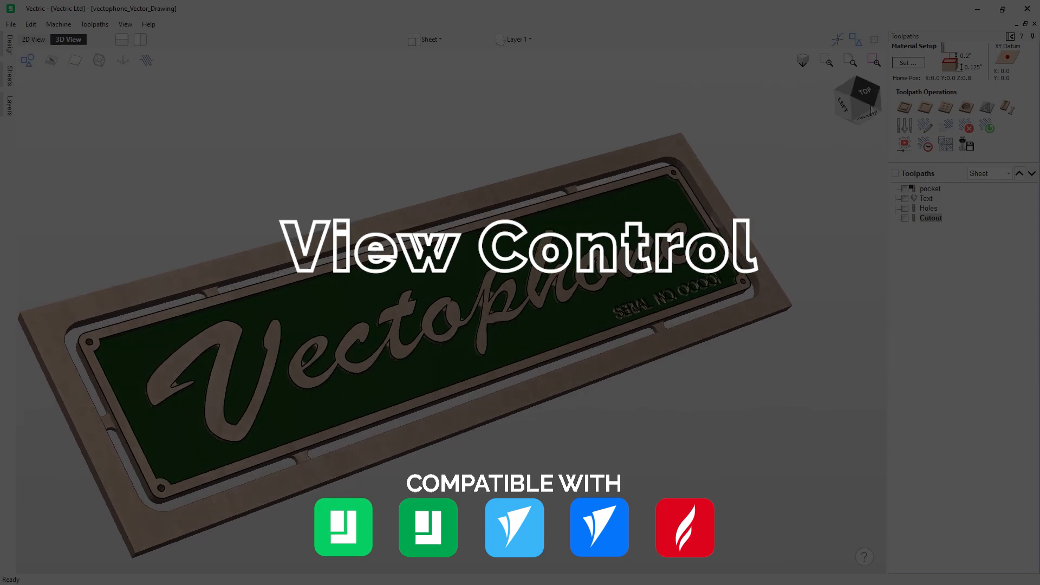
{"action": "left_click", "coordinate": [862, 100]}
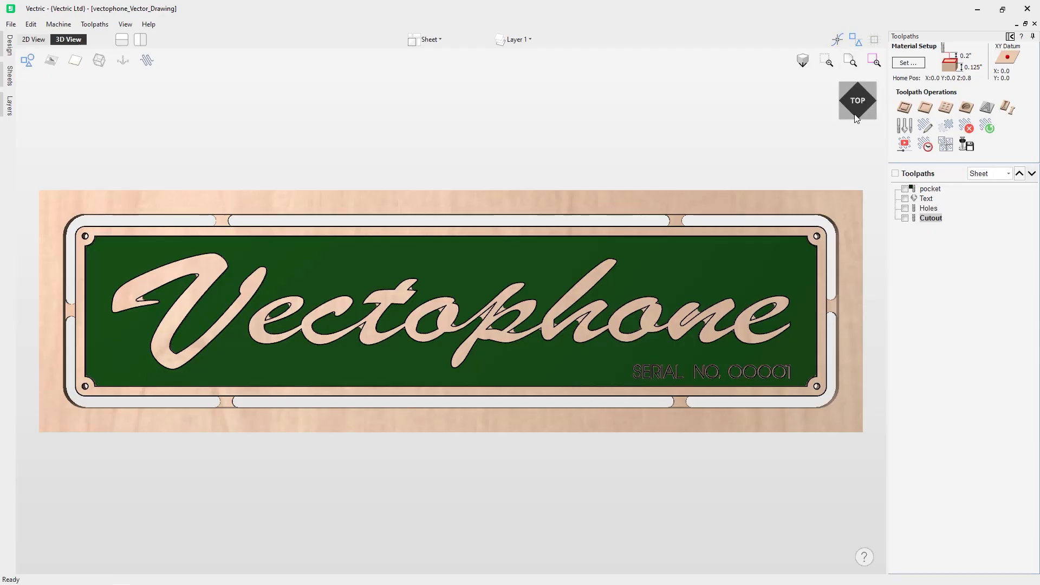
{"action": "left_click", "coordinate": [838, 98]}
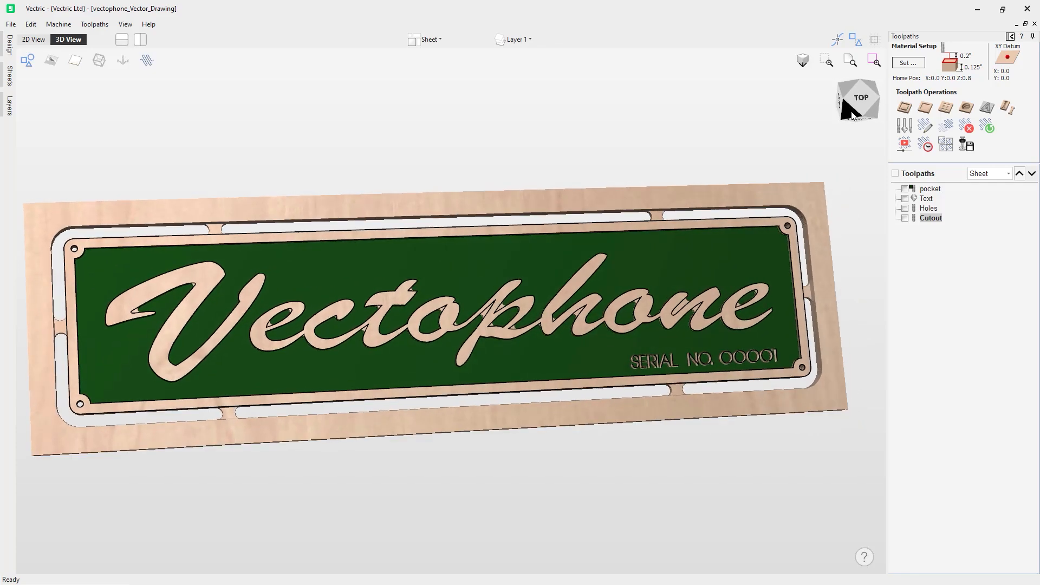
{"action": "mouse_move", "coordinate": [855, 106]}
{"action": "left_mouse_down"}
{"action": "mouse_move", "coordinate": [832, 85]}
{"action": "mouse_move", "coordinate": [840, 104]}
{"action": "mouse_move", "coordinate": [867, 103]}
{"action": "left_mouse_up"}
{"action": "left_click", "coordinate": [846, 110]}
{"action": "left_click", "coordinate": [872, 104]}
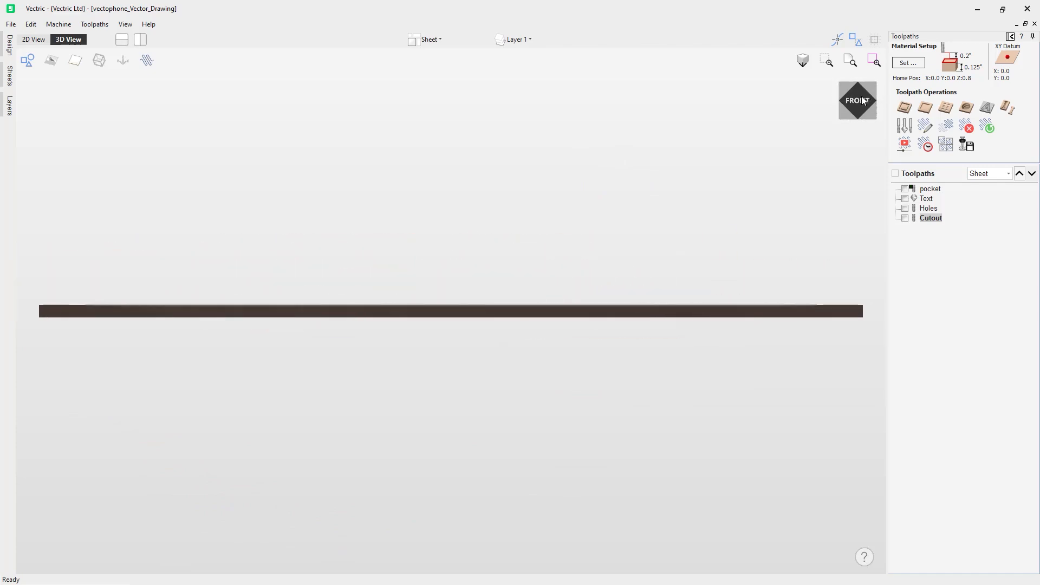
- Return the Vectophone sign to its top view and rotate it to corner angles using the view cube
{"action": "left_click", "coordinate": [864, 85]}
{"action": "left_click", "coordinate": [863, 83]}
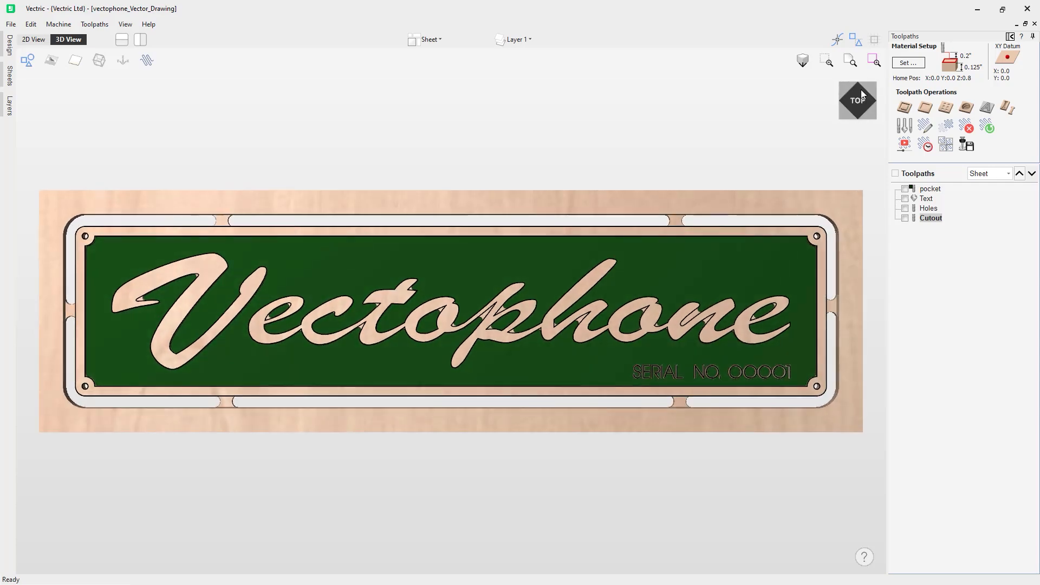
{"action": "left_click", "coordinate": [848, 115]}
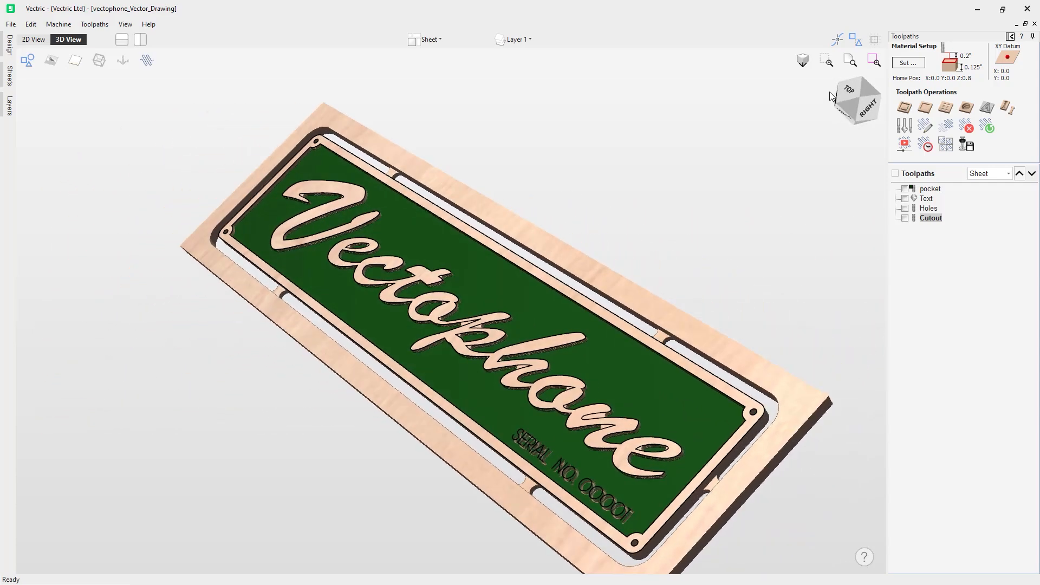
{"action": "left_click_drag", "start_coordinate": [840, 103], "coordinate": [872, 111]}
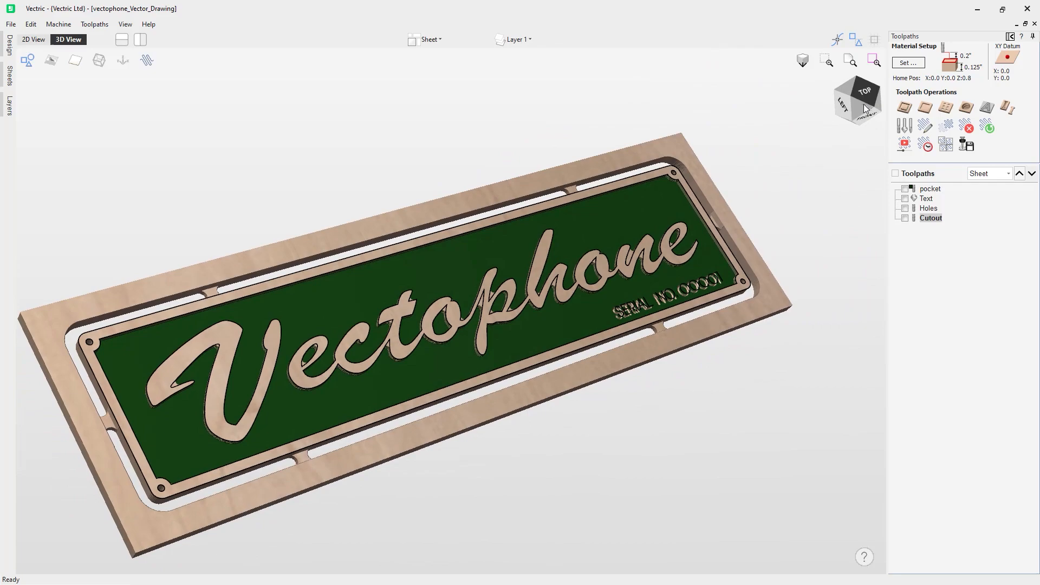
{"action": "left_click", "coordinate": [864, 110]}
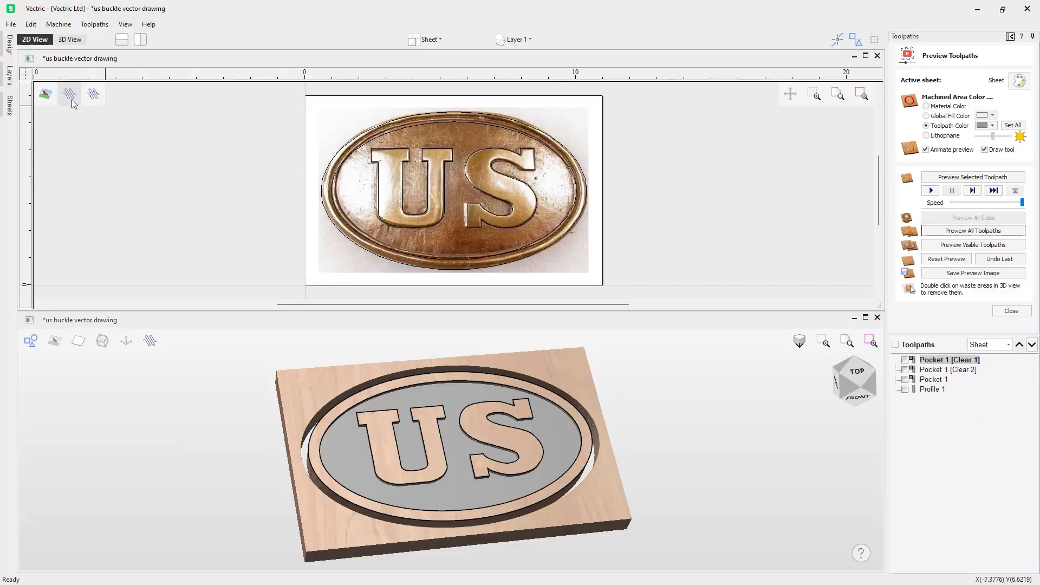
- Toggle the US buckle's reference bitmap off and on in the 2D view and on and off over the 3D preview
{"action": "left_click", "coordinate": [51, 92]}
{"action": "left_click", "coordinate": [52, 93]}
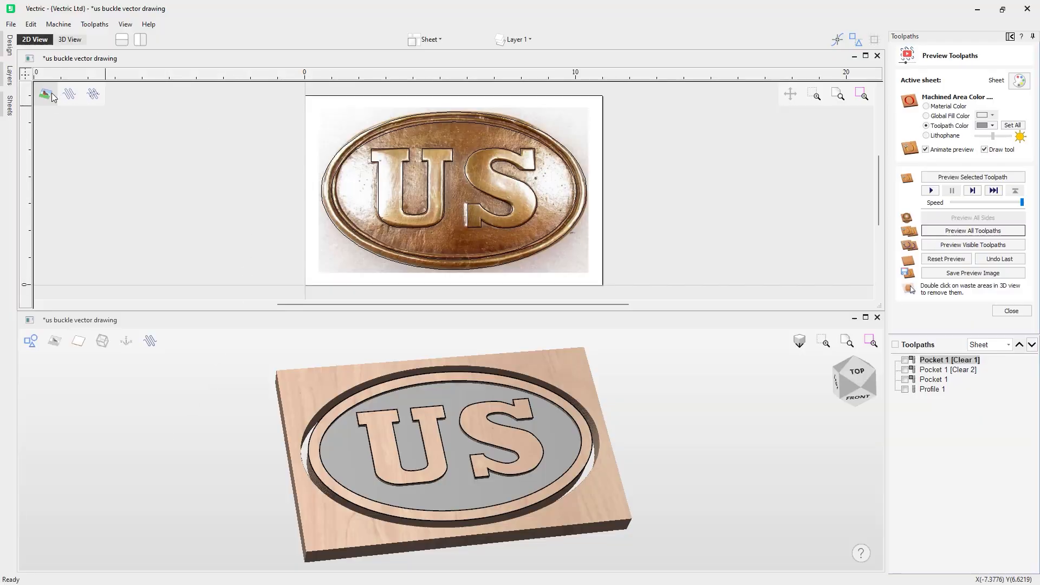
{"action": "left_click", "coordinate": [30, 341]}
{"action": "left_click", "coordinate": [54, 341]}
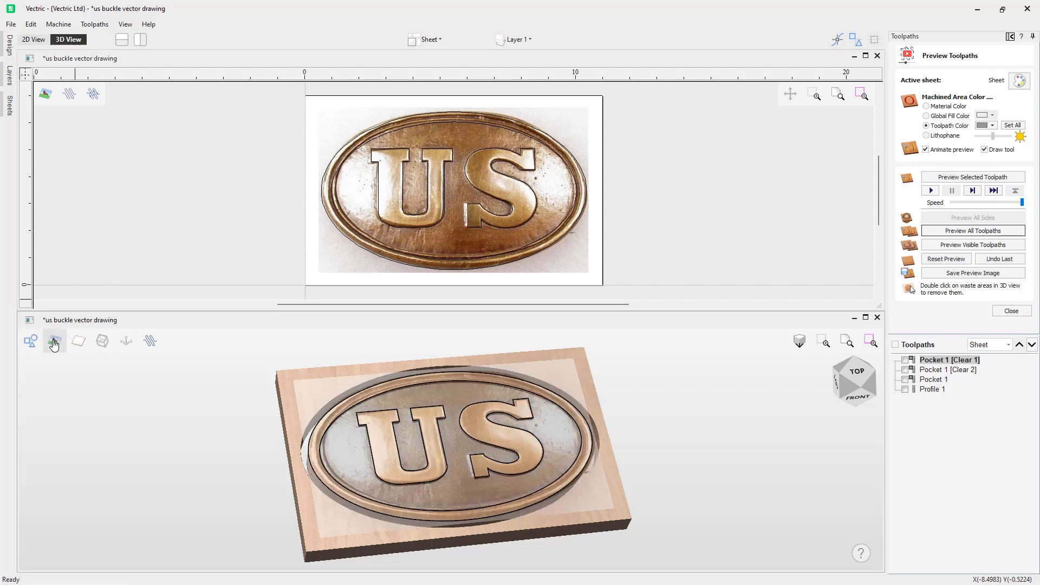
{"action": "left_click", "coordinate": [55, 342]}
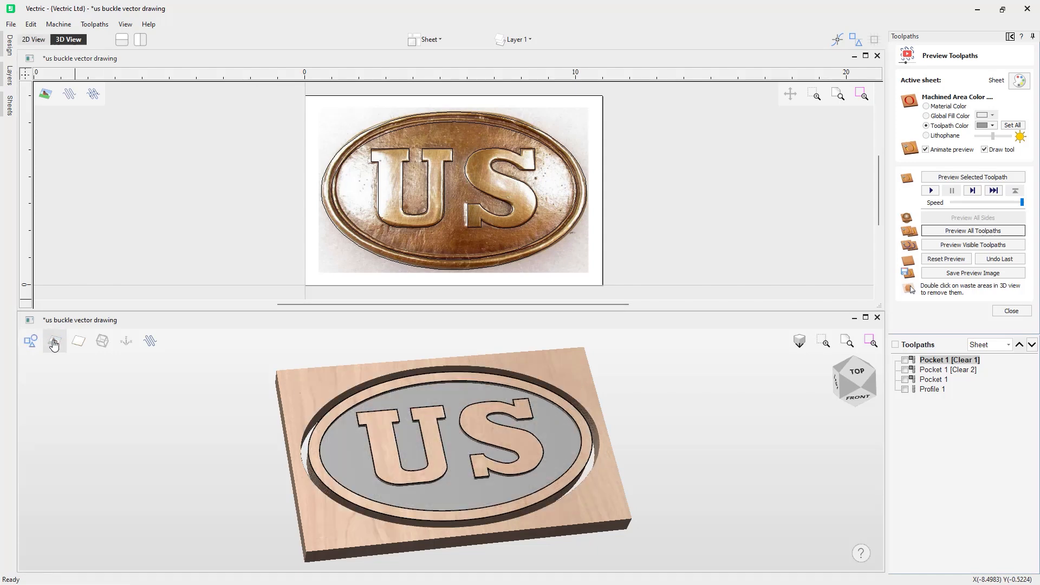
- Toggle the 3D view's display options, including the vectors, and hide and reshow the buckle bitmap in the 2D view
{"action": "left_click", "coordinate": [98, 344]}
{"action": "left_click", "coordinate": [99, 345]}
{"action": "left_click", "coordinate": [31, 341]}
{"action": "left_click", "coordinate": [32, 340]}
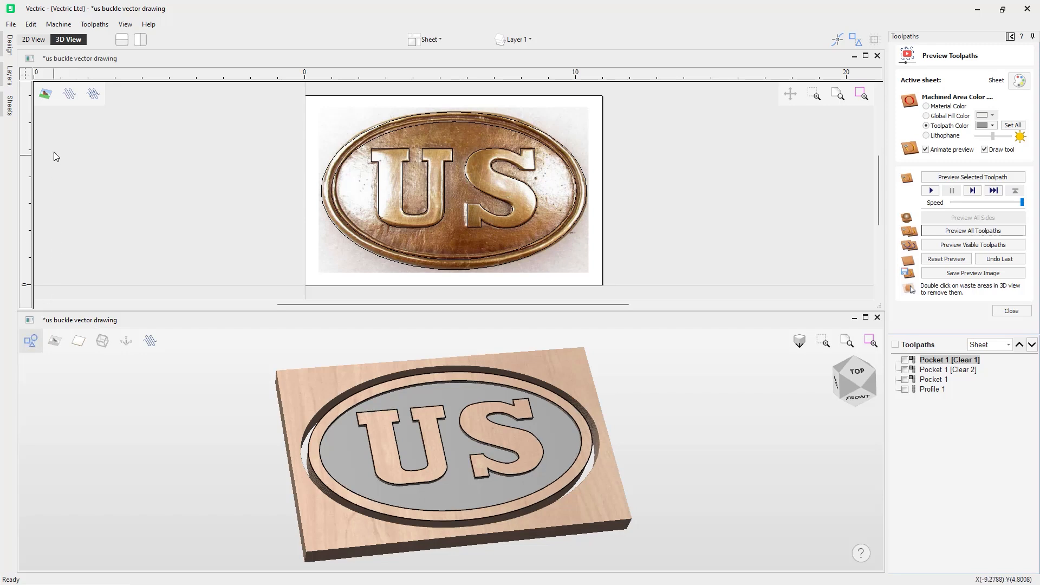
{"action": "left_click", "coordinate": [51, 96]}
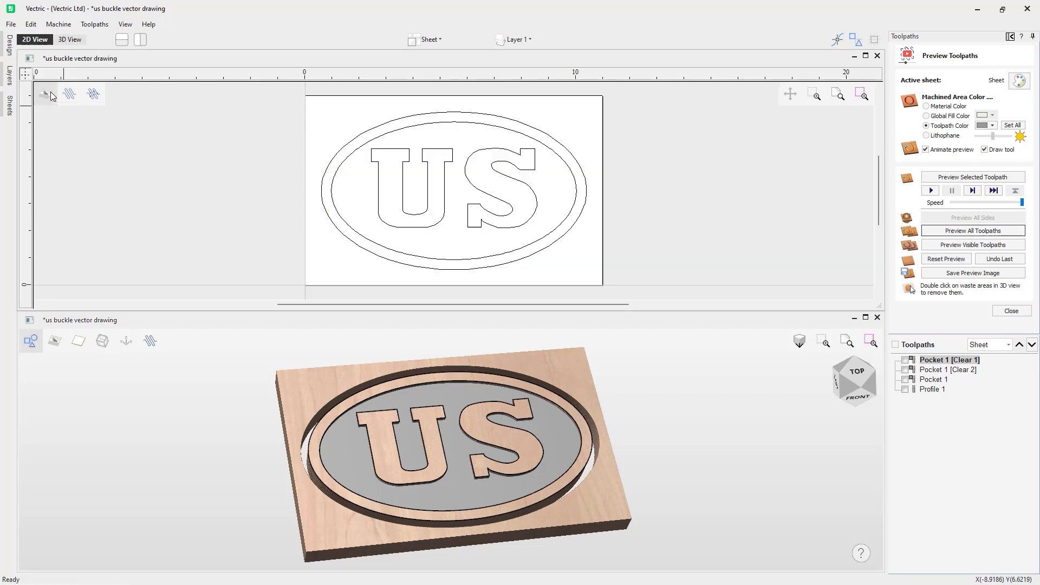
{"action": "left_click", "coordinate": [52, 96]}
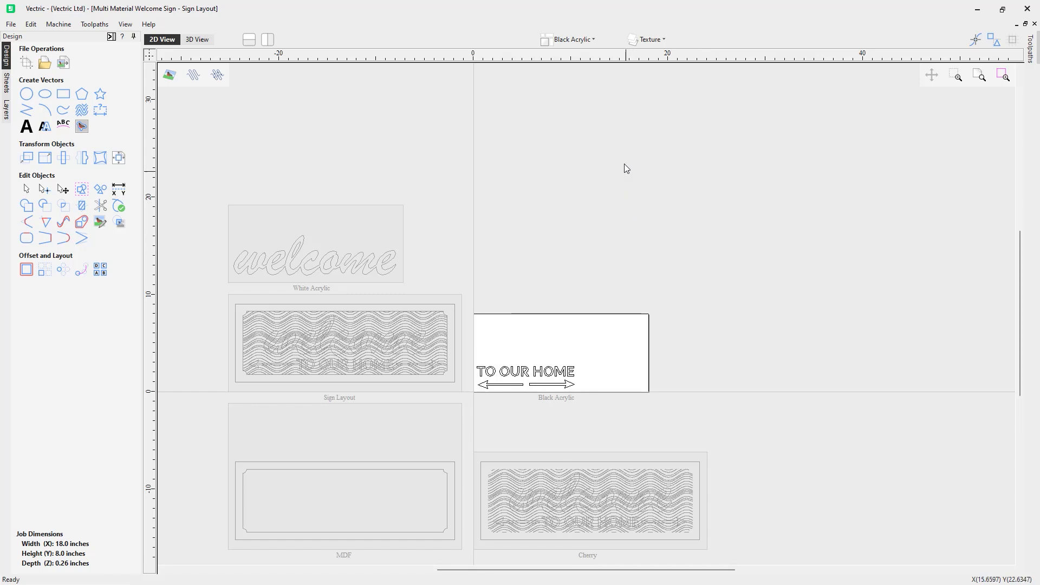
- Make the Cherry, MDF, Sign Layout and White Acrylic sheets of the welcome sign active in turn
{"action": "left_click", "coordinate": [593, 42]}
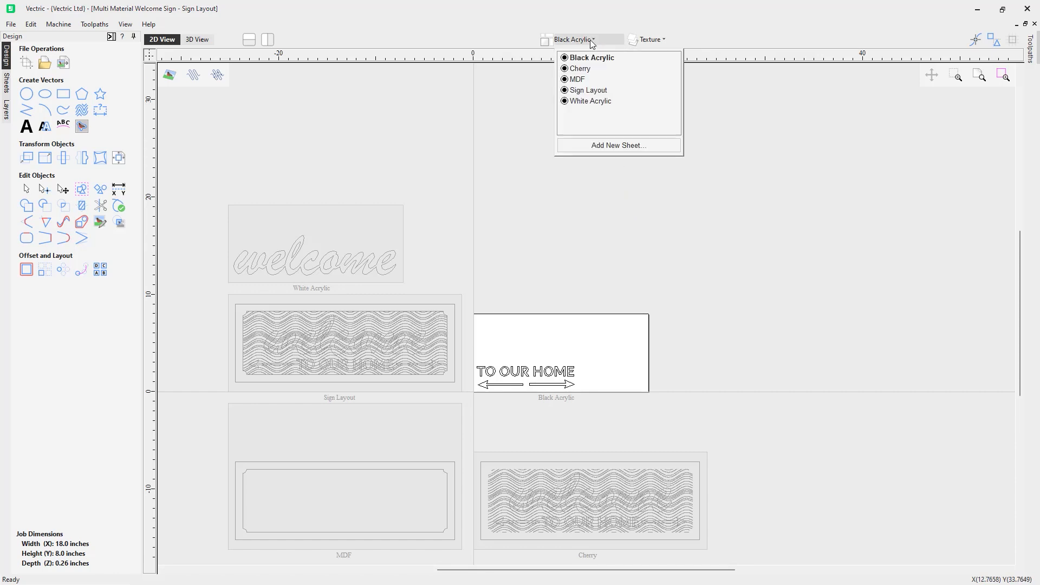
{"action": "left_click", "coordinate": [588, 71]}
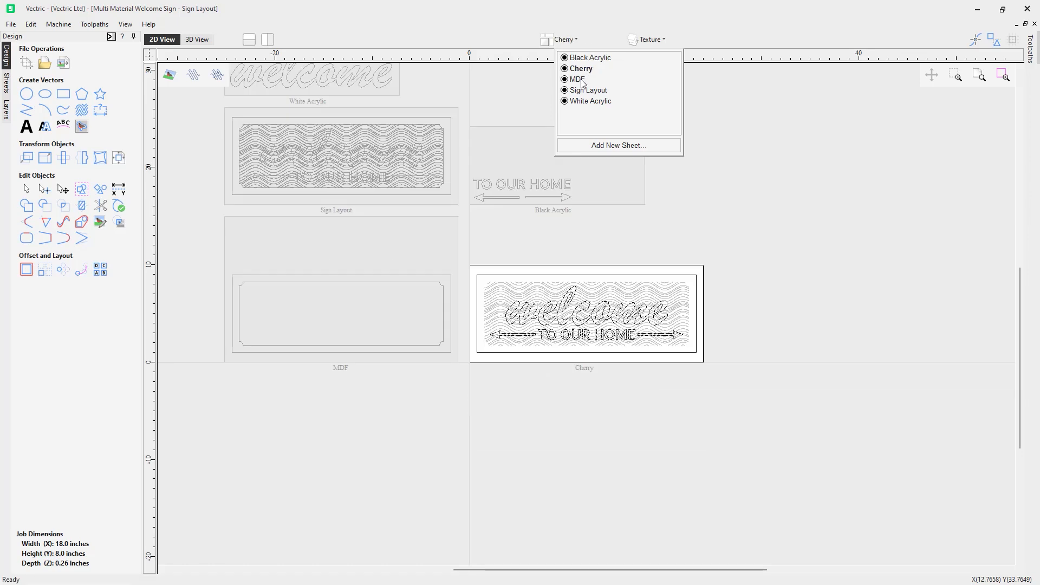
{"action": "left_click", "coordinate": [581, 80]}
{"action": "left_click", "coordinate": [587, 91]}
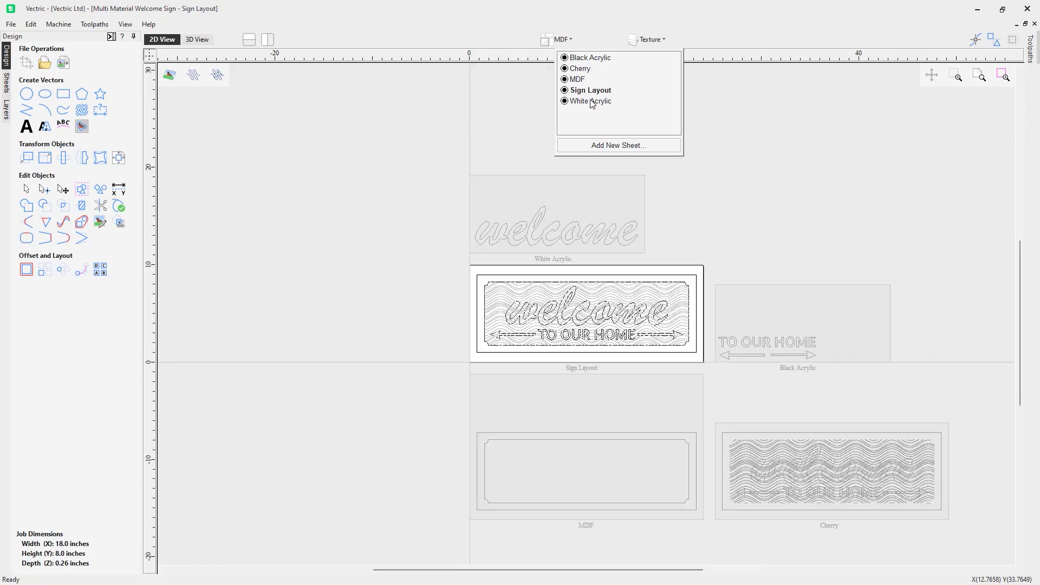
{"action": "left_click", "coordinate": [592, 102]}
- Add a new sheet to the job and activate the Sign Layout, Sheet 1, MDF and Cherry sheets in turn
{"action": "left_click", "coordinate": [610, 146]}
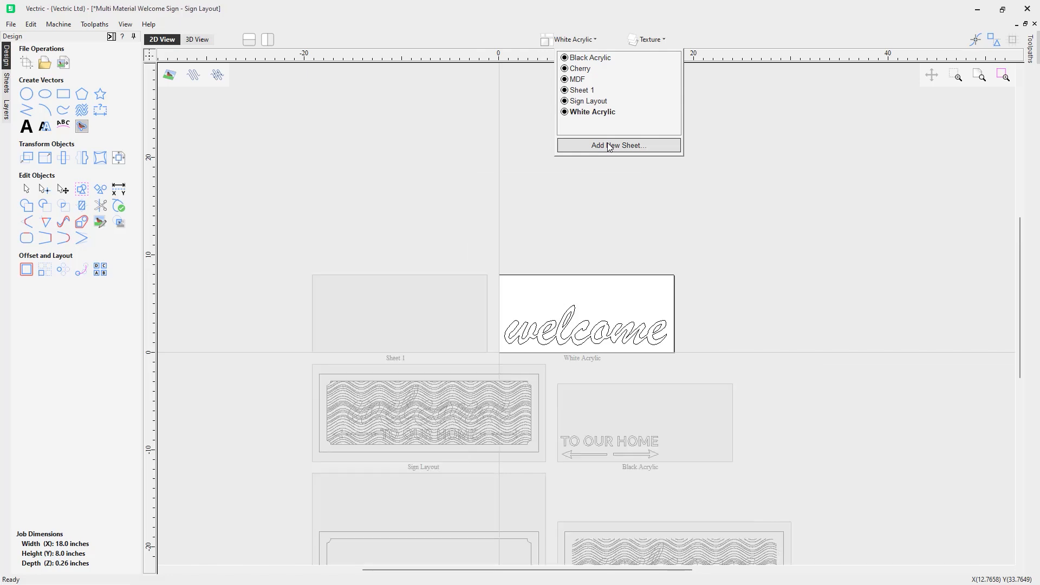
{"action": "left_click", "coordinate": [590, 102]}
{"action": "left_click", "coordinate": [585, 91]}
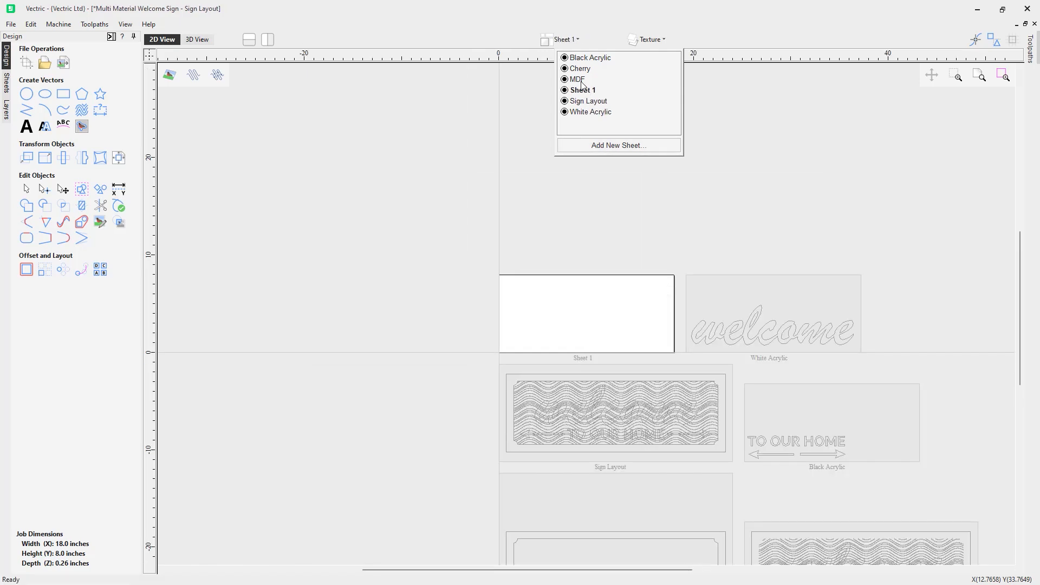
{"action": "left_click", "coordinate": [577, 80]}
{"action": "left_click", "coordinate": [582, 70]}
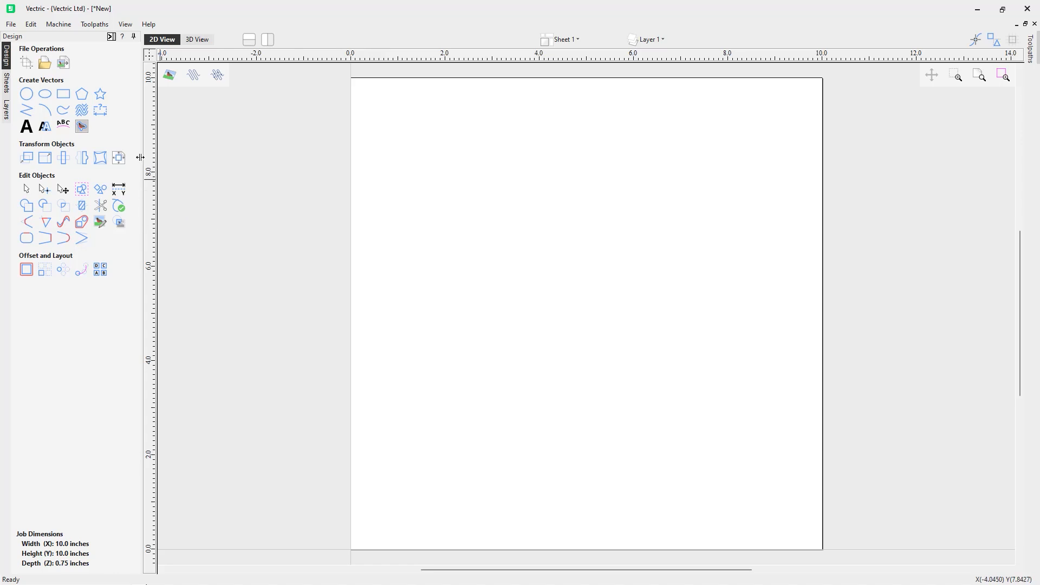
- Open the vector import dialog and show the list of supported file types
{"action": "left_click", "coordinate": [65, 68]}
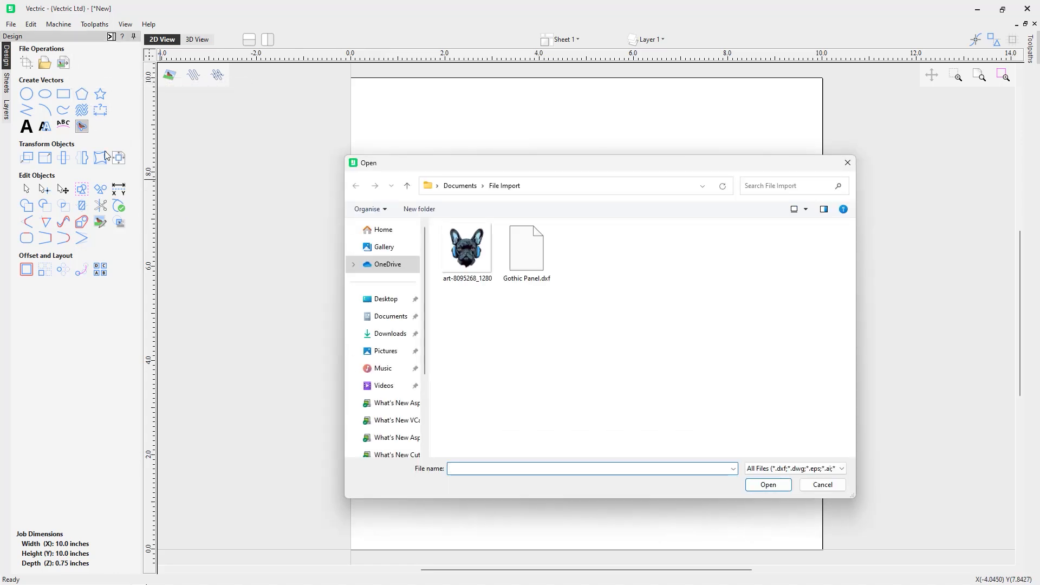
{"action": "left_click", "coordinate": [840, 470]}
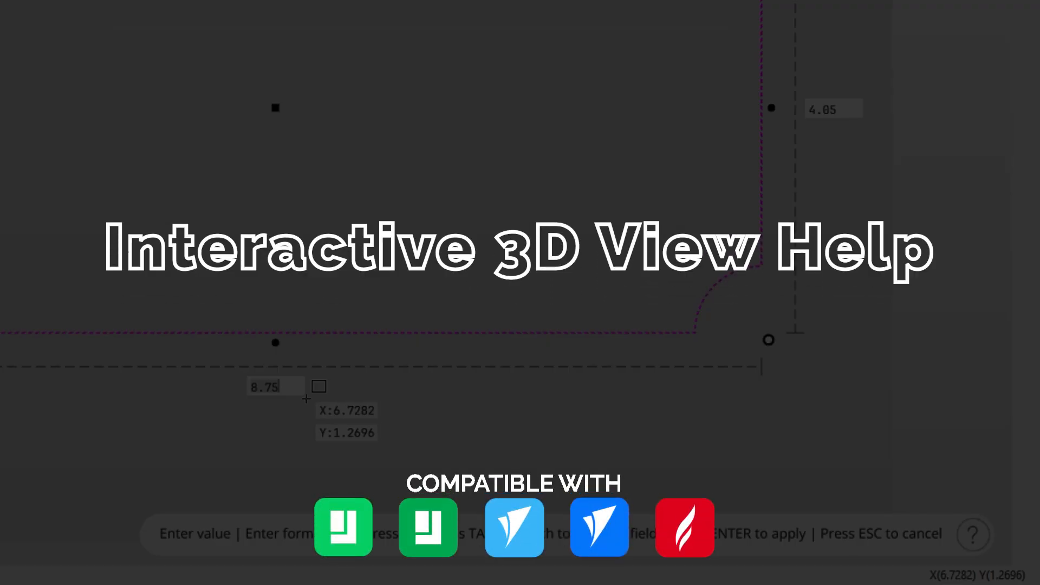
- Draw a rectangle with 0.6-inch internal radiused corners in the 3D view and size it 9 inches wide by 4 inches high
{"action": "key", "text": "Tab"}
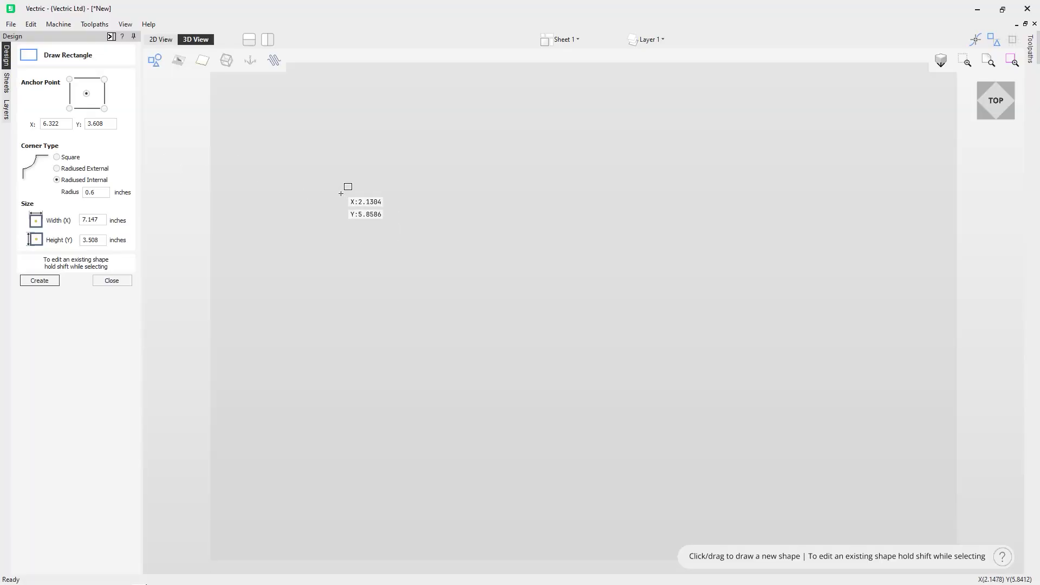
{"action": "left_click_drag", "start_coordinate": [340, 191], "coordinate": [890, 449]}
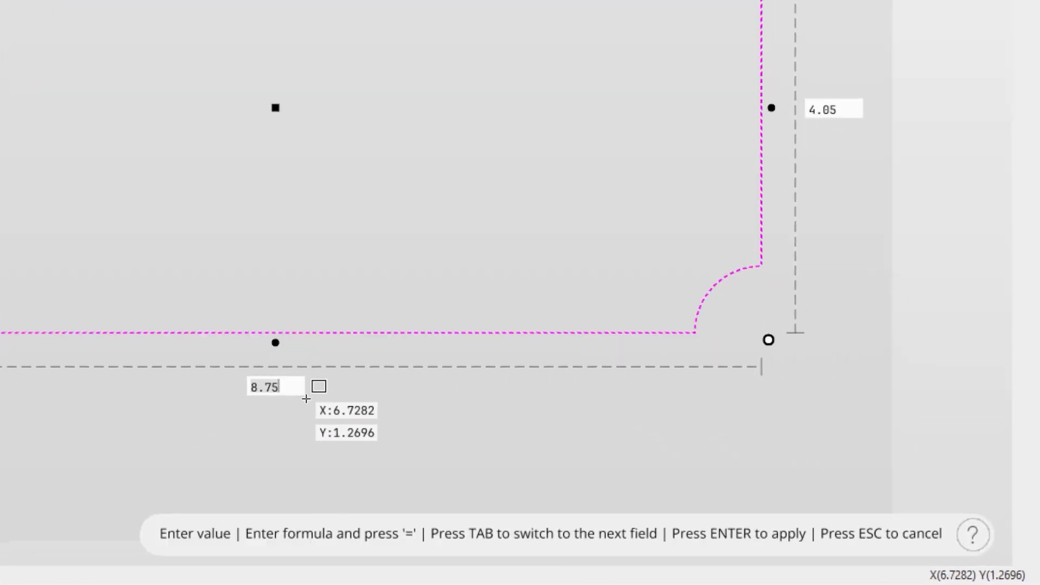
{"action": "key", "text": "Tab"}
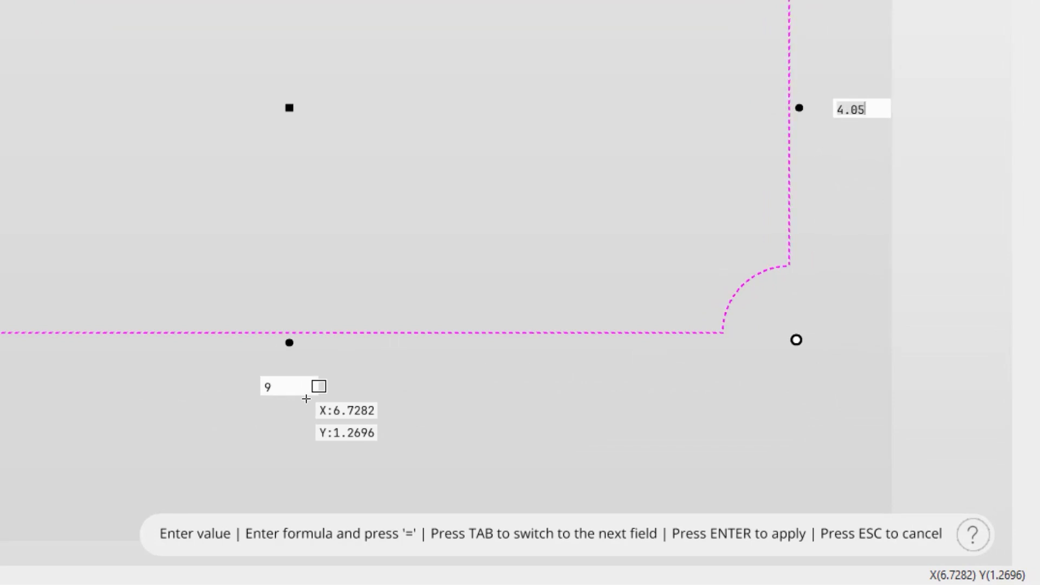
{"action": "type", "text": "4"}
{"action": "key", "text": "Return"}
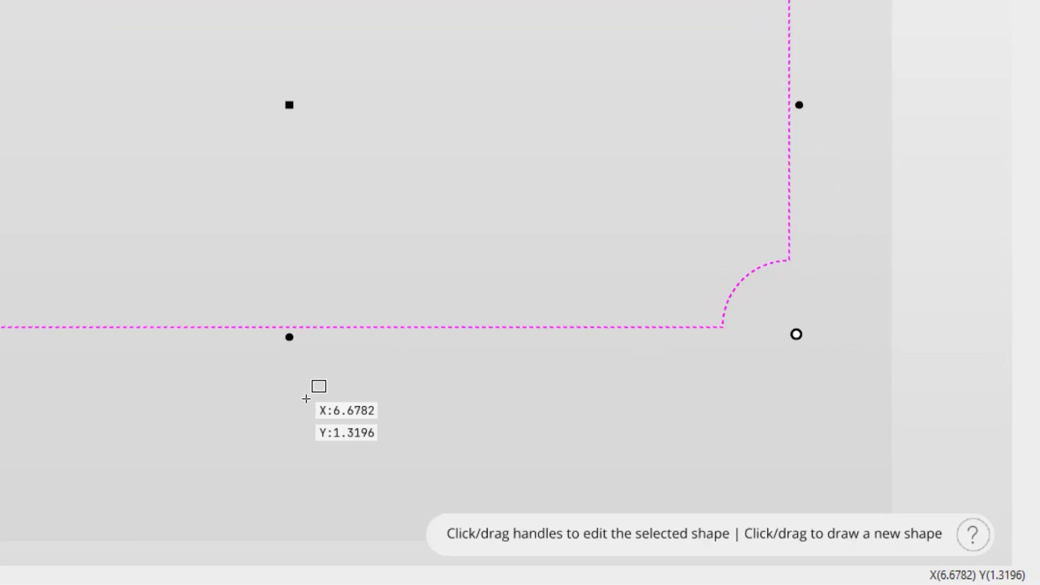
- Resize the rectangle from its lower-right corner handle to about 7.45 by 3.47 inches
{"action": "mouse_move", "coordinate": [797, 337]}
{"action": "left_click_drag", "start_coordinate": [797, 338], "coordinate": [639, 291]}
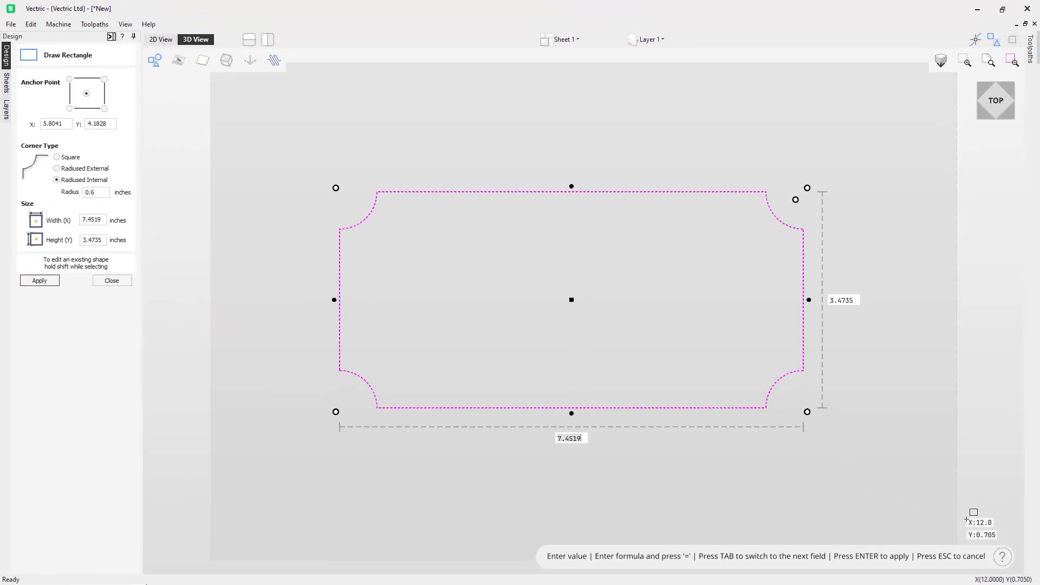
- Open the Draw Rectangle tool's documentation from the view help and read down to the Quick Keys section
{"action": "mouse_move", "coordinate": [999, 560]}
{"action": "left_click", "coordinate": [1003, 563]}
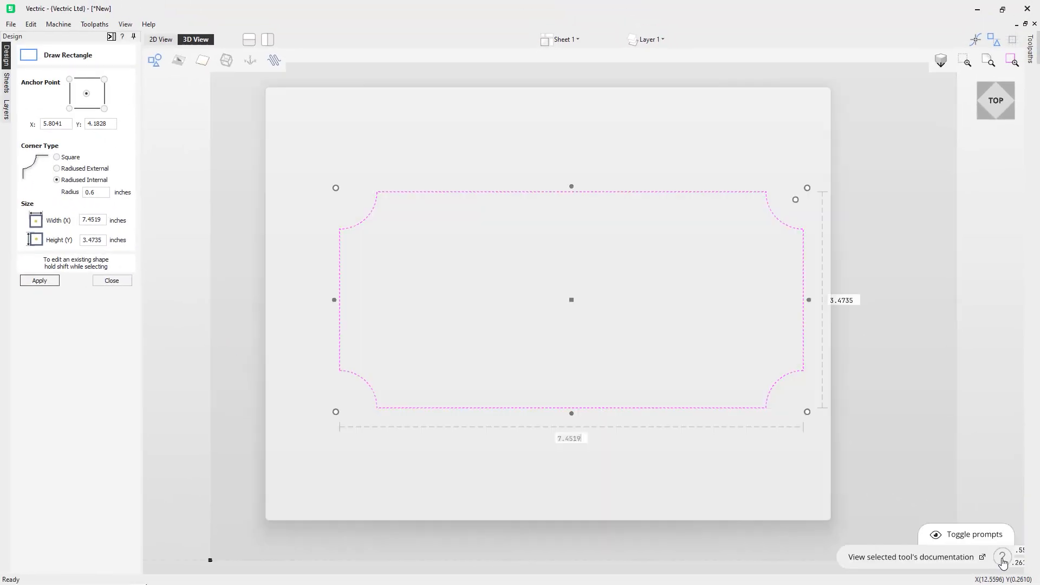
{"action": "scroll", "coordinate": [835, 233], "scroll_direction": "down", "scroll_amount": 1}
{"action": "scroll", "coordinate": [835, 233], "scroll_direction": "down", "scroll_amount": 4}
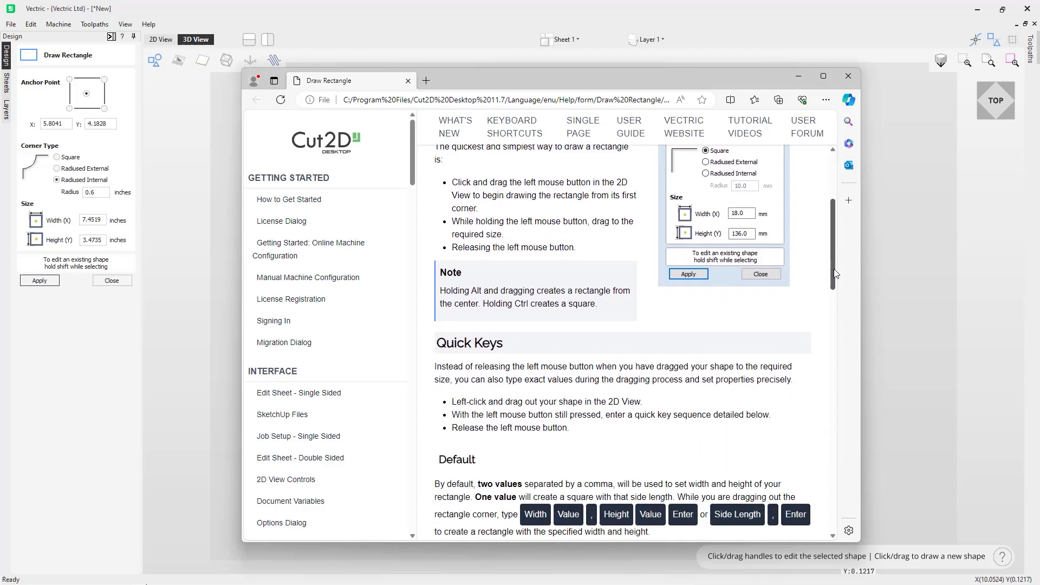